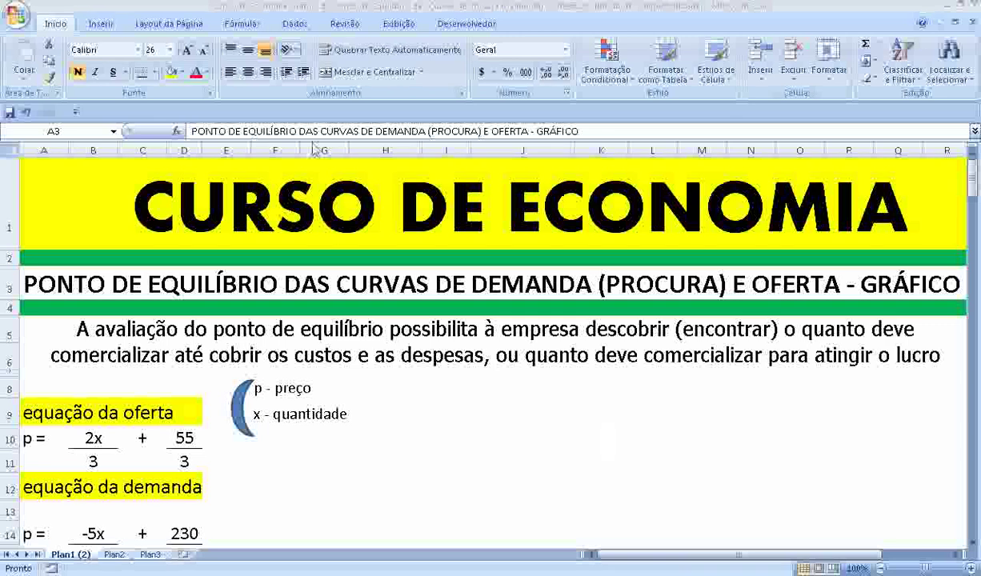
Try a yellow fill on the description text in rows 5–6, then undo it
left_click(8, 284)
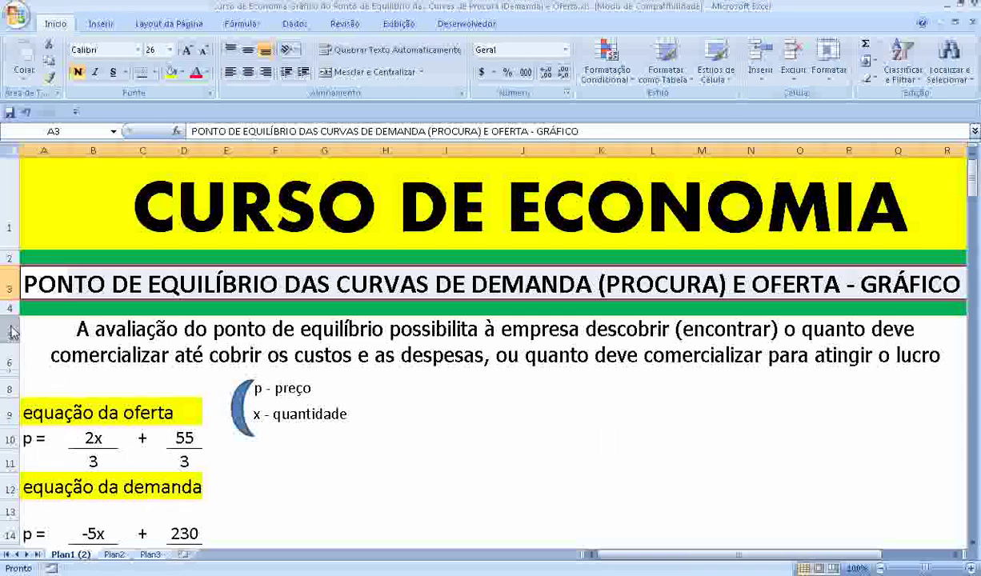
left_click(8, 340)
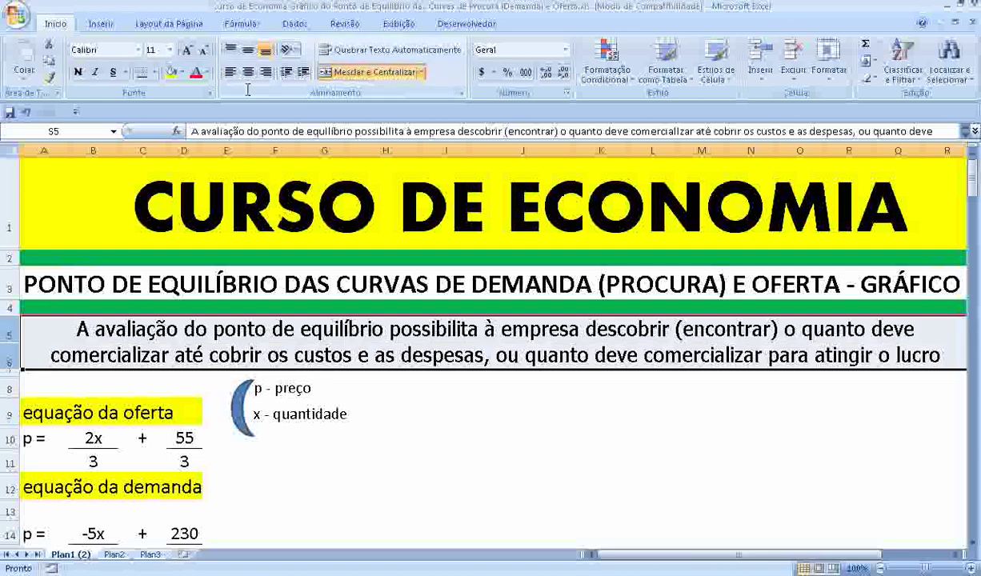
left_click(172, 74)
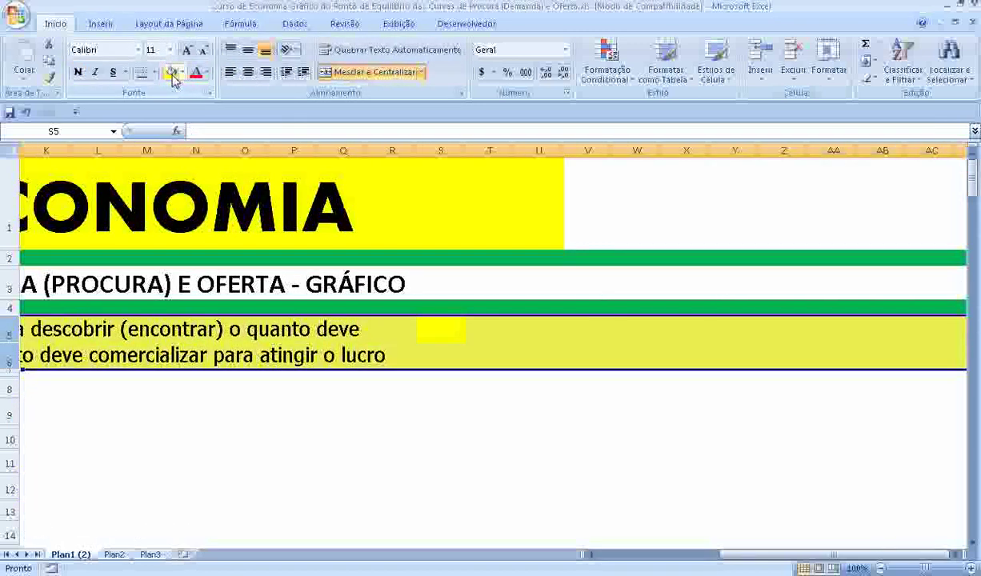
left_click(25, 112)
left_click(609, 554)
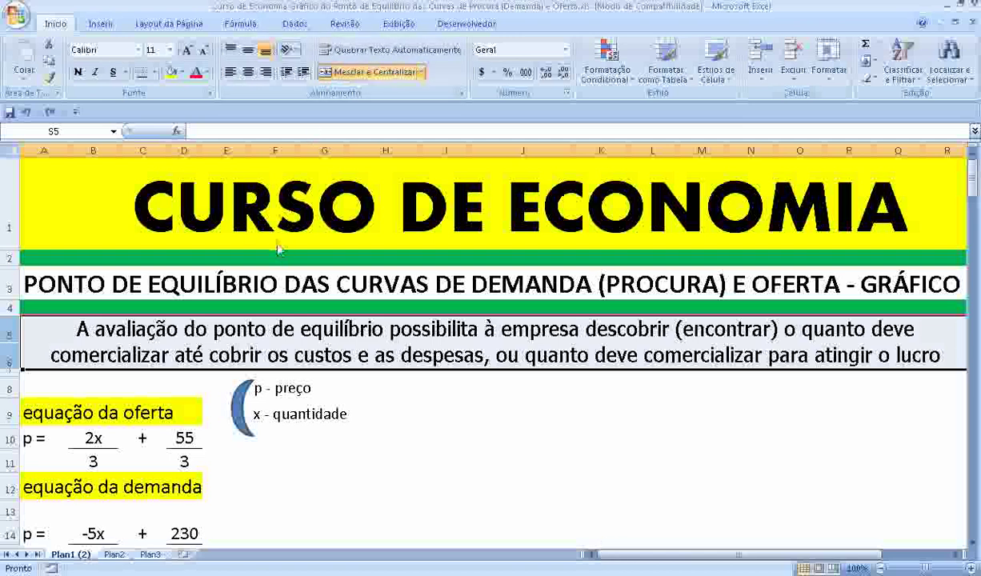
Enter 'questão' in A8 and enlarge its font by four steps
left_click(48, 385)
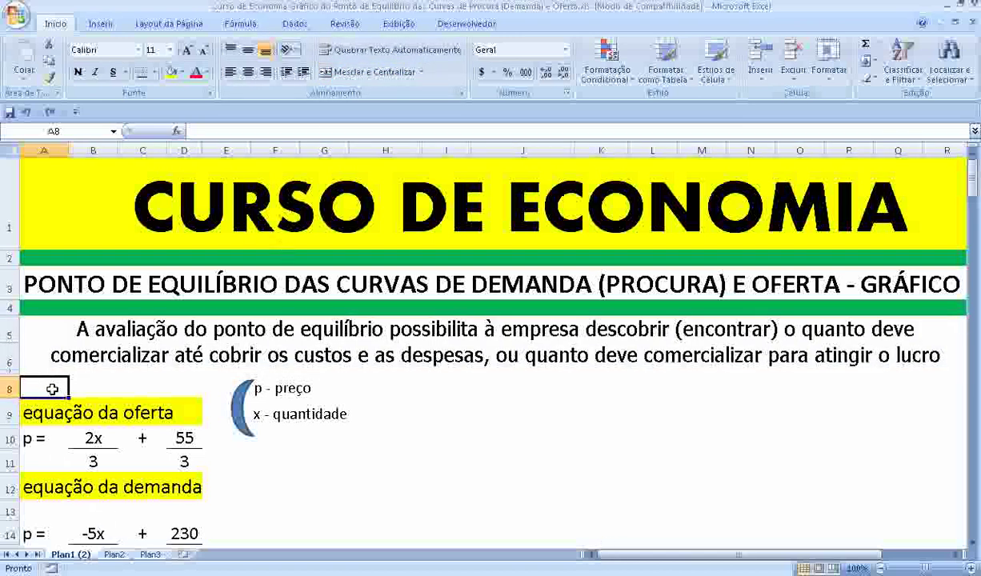
type("quest")
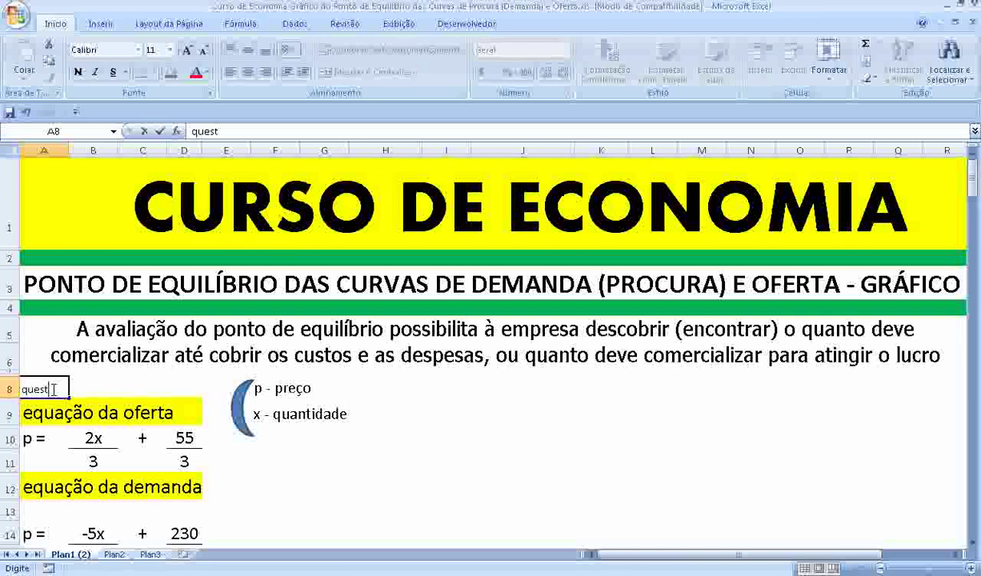
type("ão")
key("Return")
left_click(52, 389)
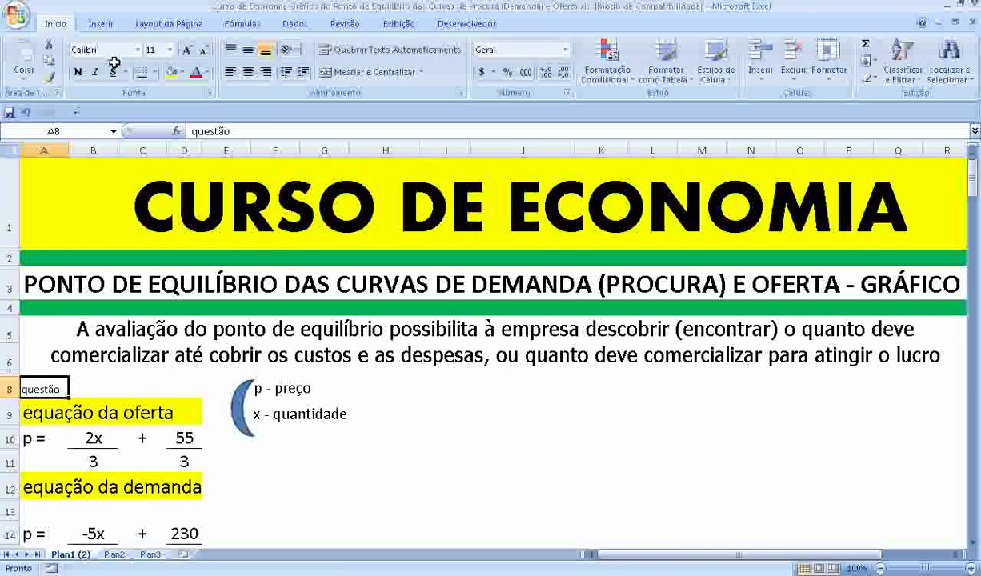
left_click(189, 53)
left_click(189, 52)
left_click(189, 53)
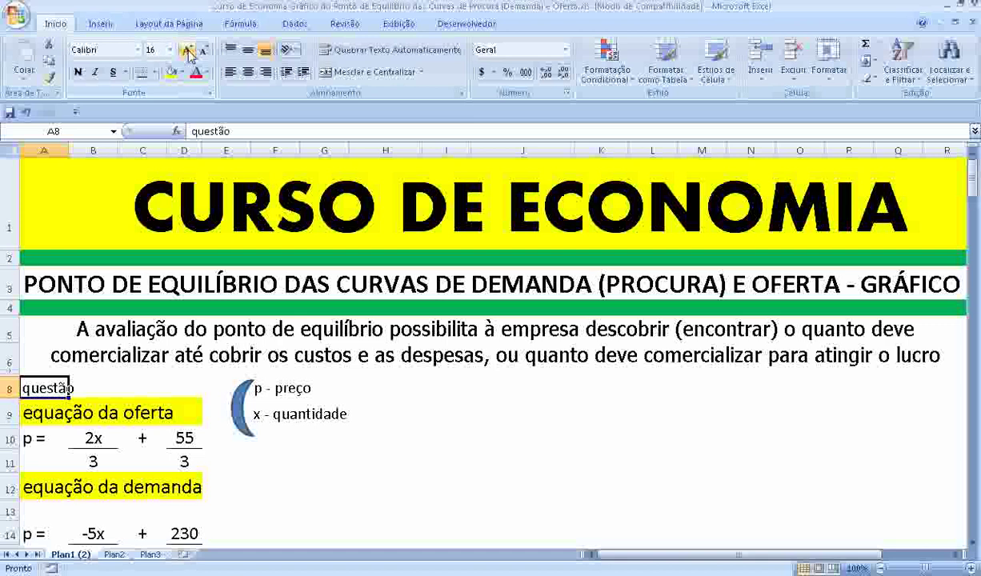
left_click(189, 52)
Review the equation headings in A10 and A12 and the p/x legend cells
left_click(93, 417)
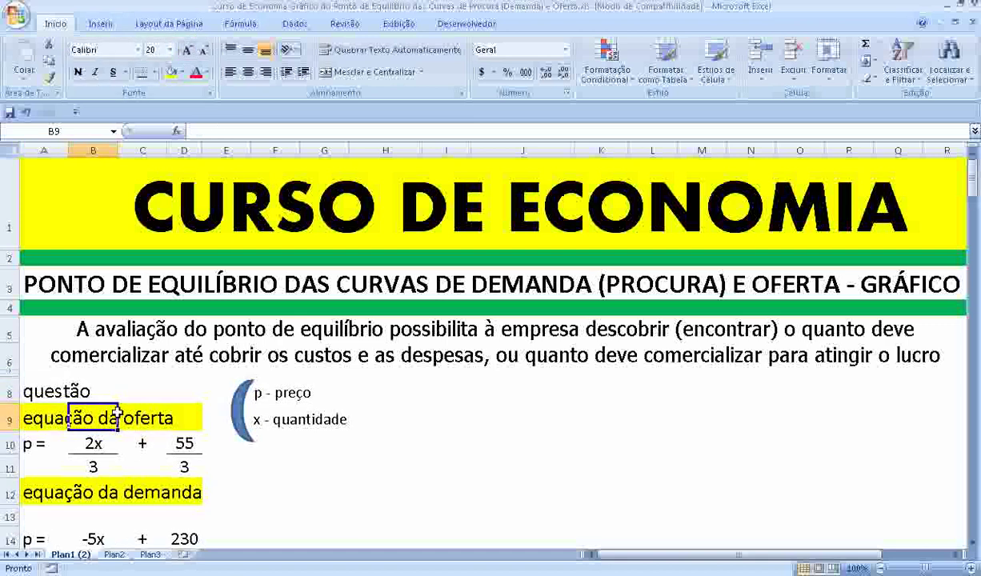
left_click(36, 492)
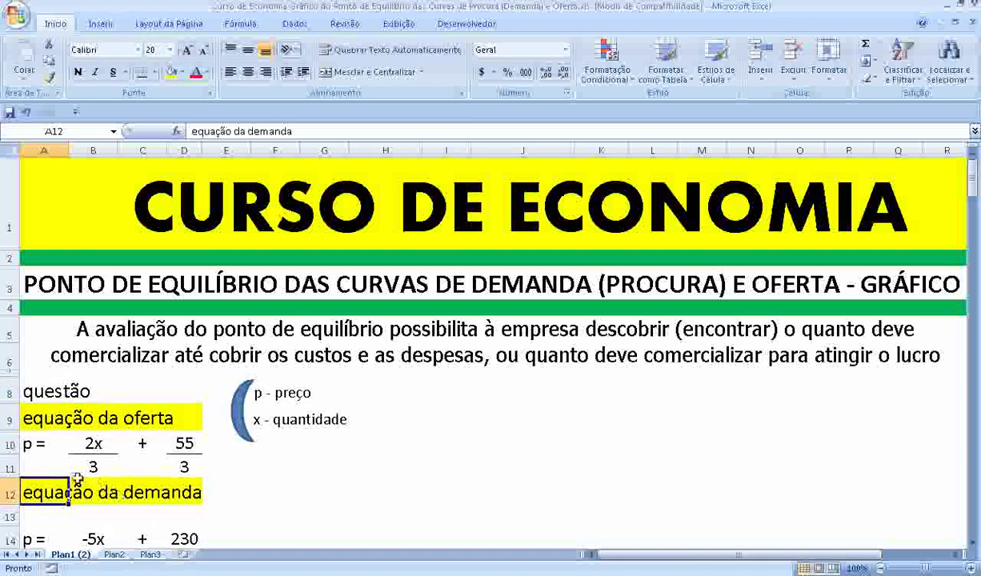
left_click(32, 450)
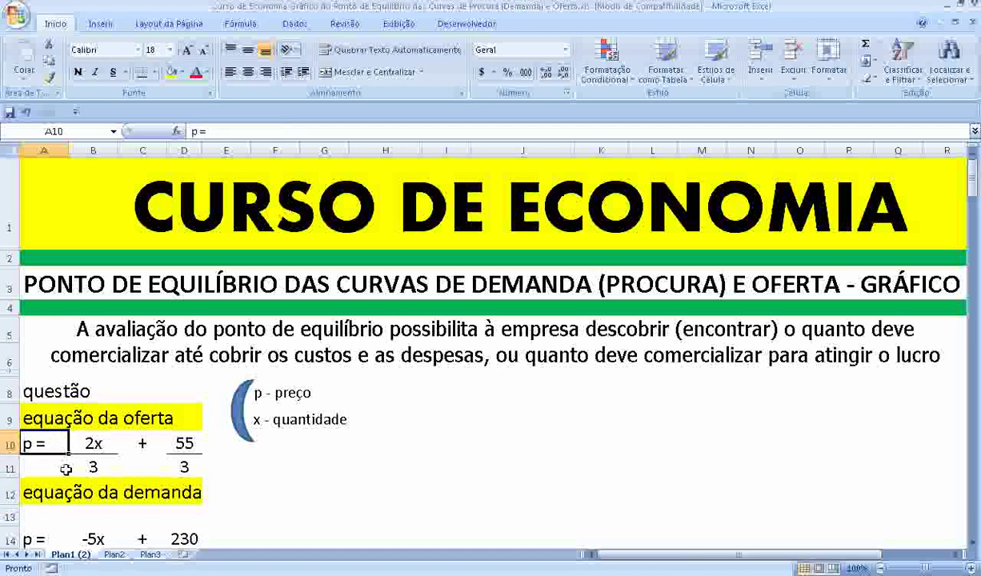
left_click(271, 390)
left_click(284, 417)
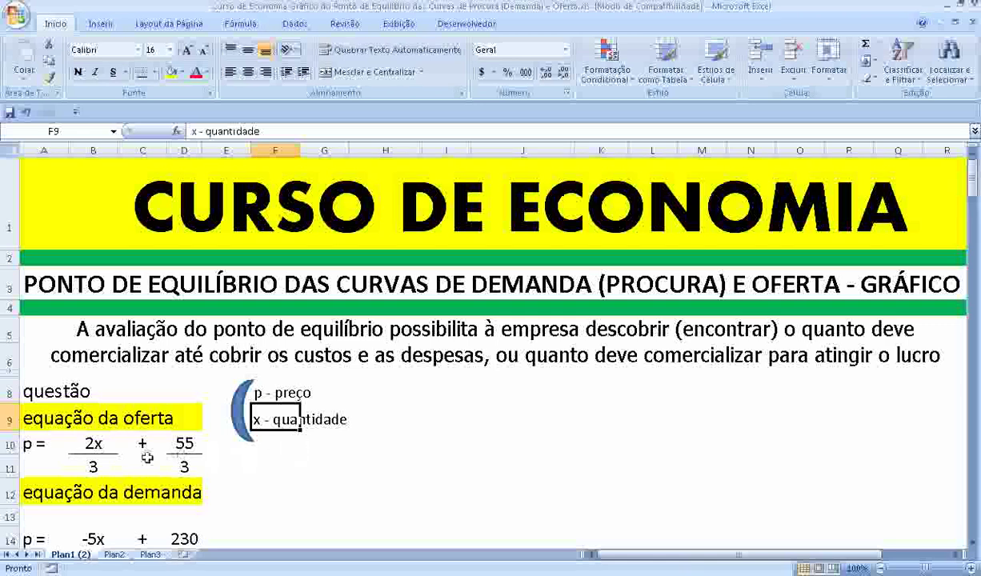
left_click(32, 448)
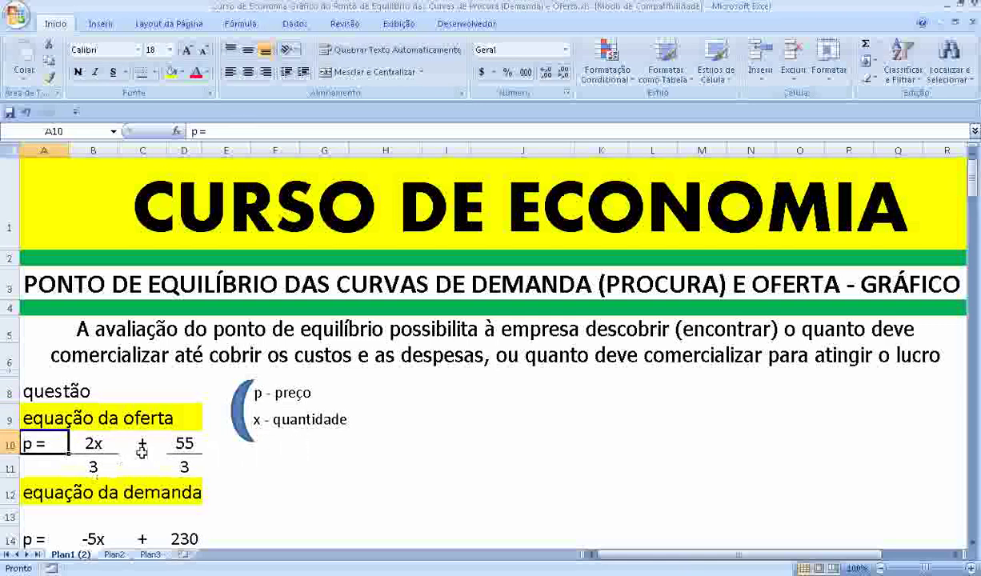
scroll(466, 459, "down", 1)
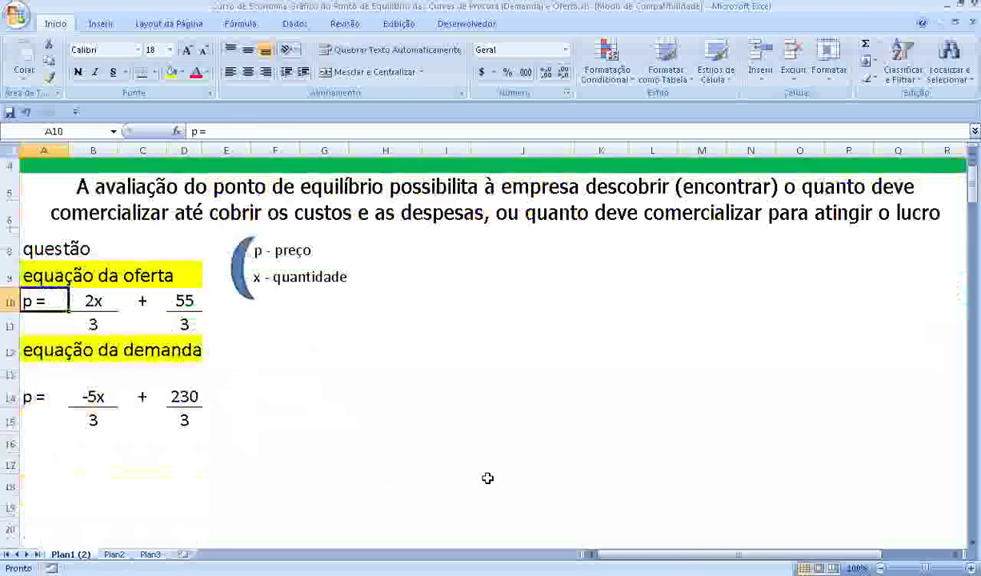
left_click(53, 345)
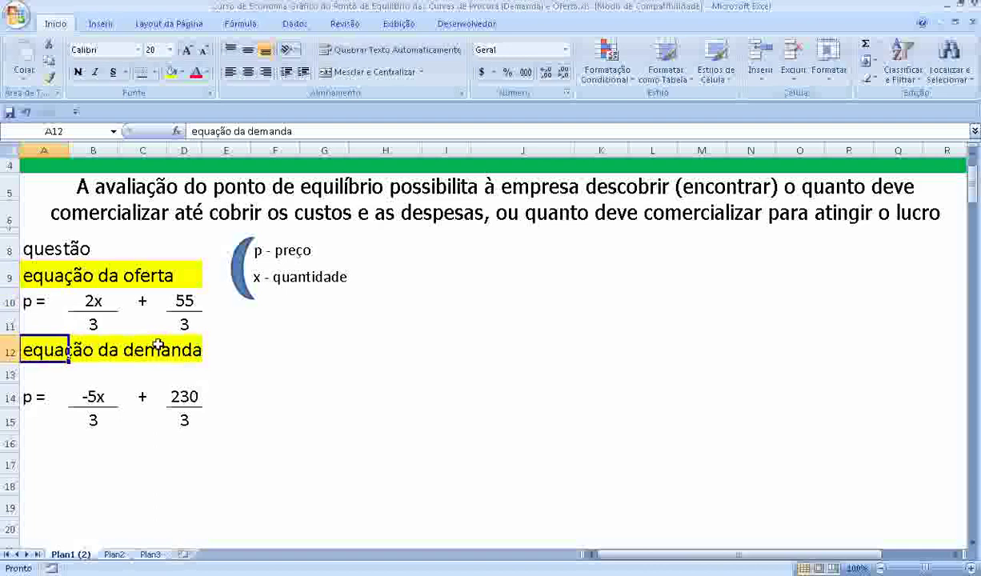
scroll(257, 354, "up", 1)
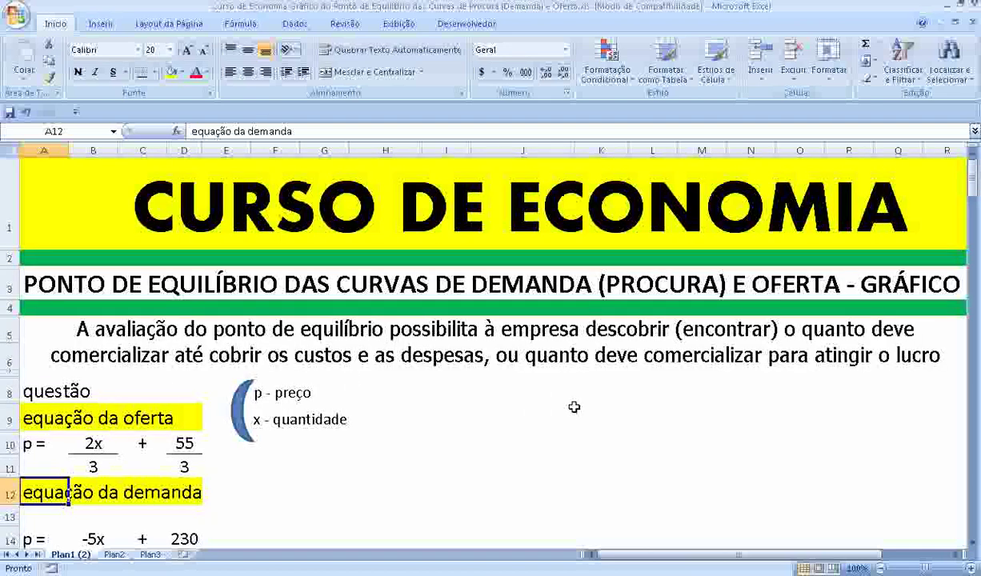
scroll(574, 407, "down", 1)
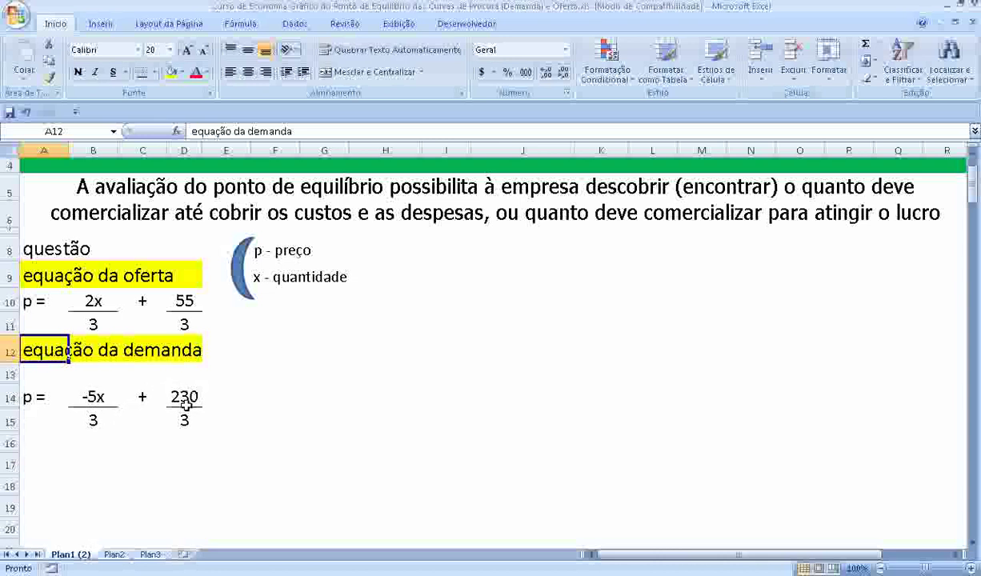
left_click(62, 301)
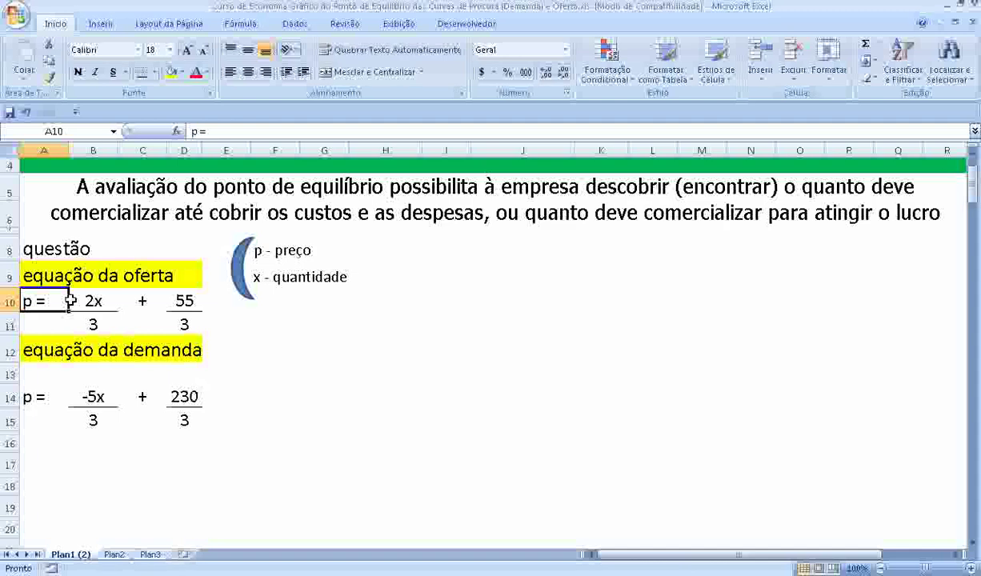
scroll(93, 324, "up", 1)
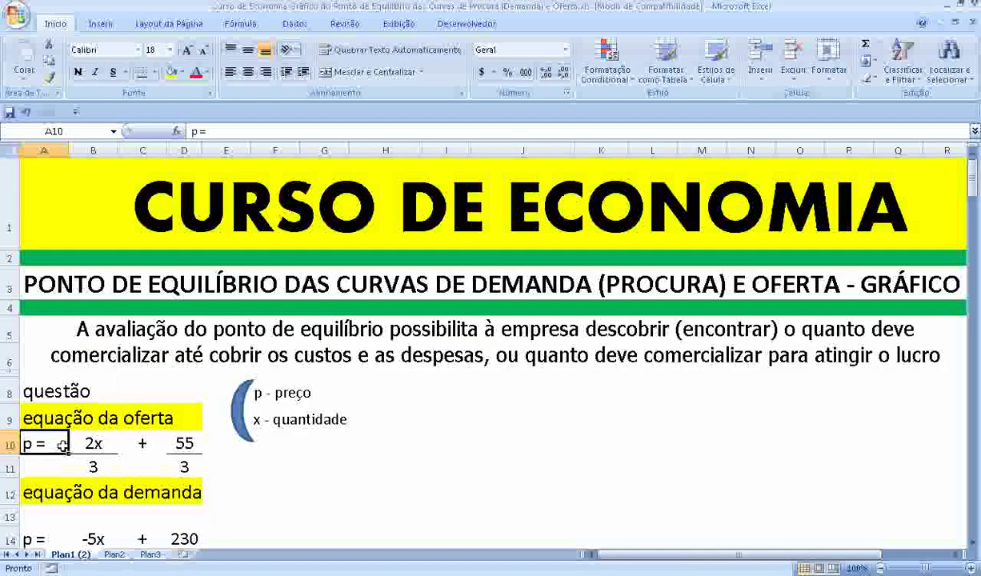
scroll(78, 442, "down", 1)
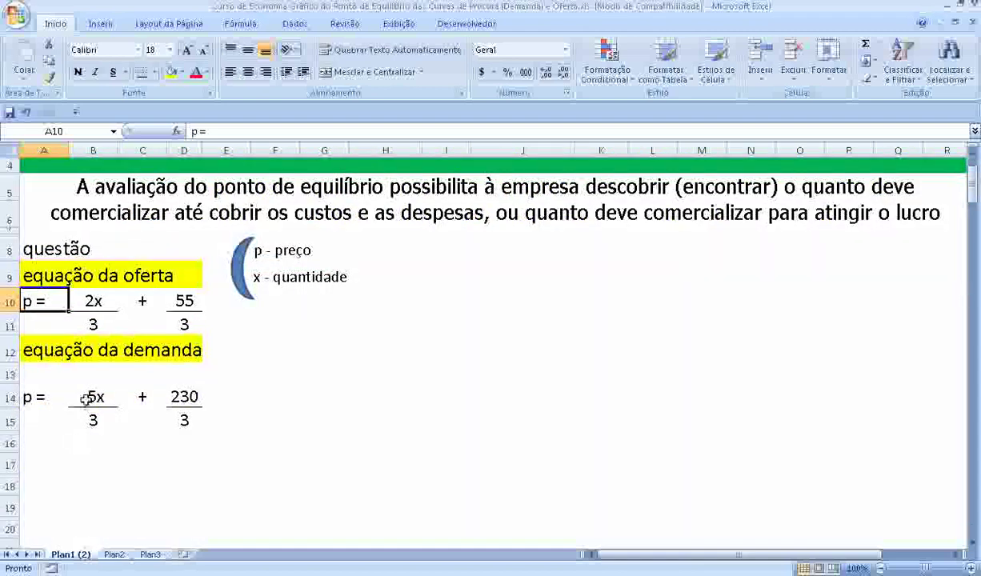
left_click(90, 300)
left_click(93, 385)
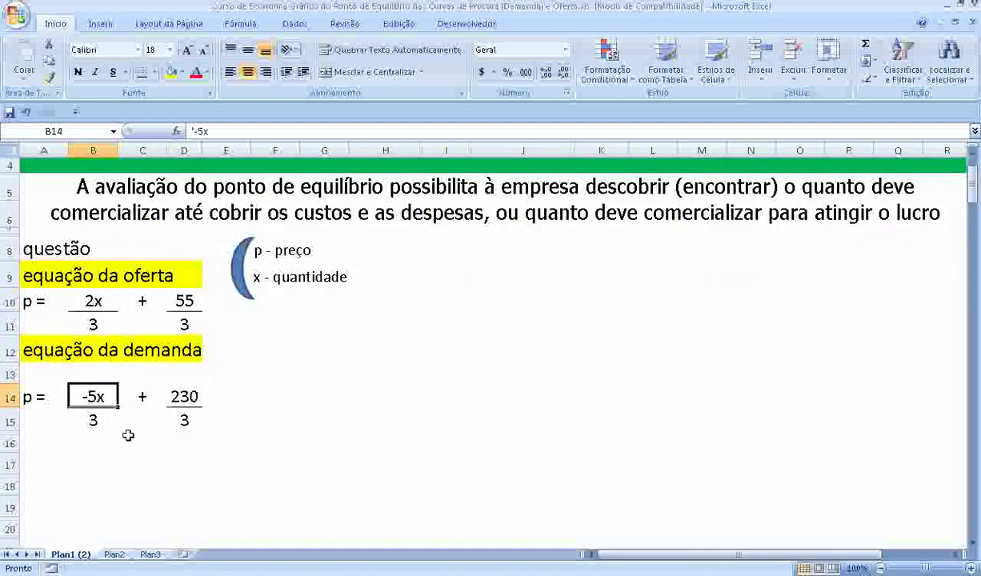
scroll(297, 410, "up", 1)
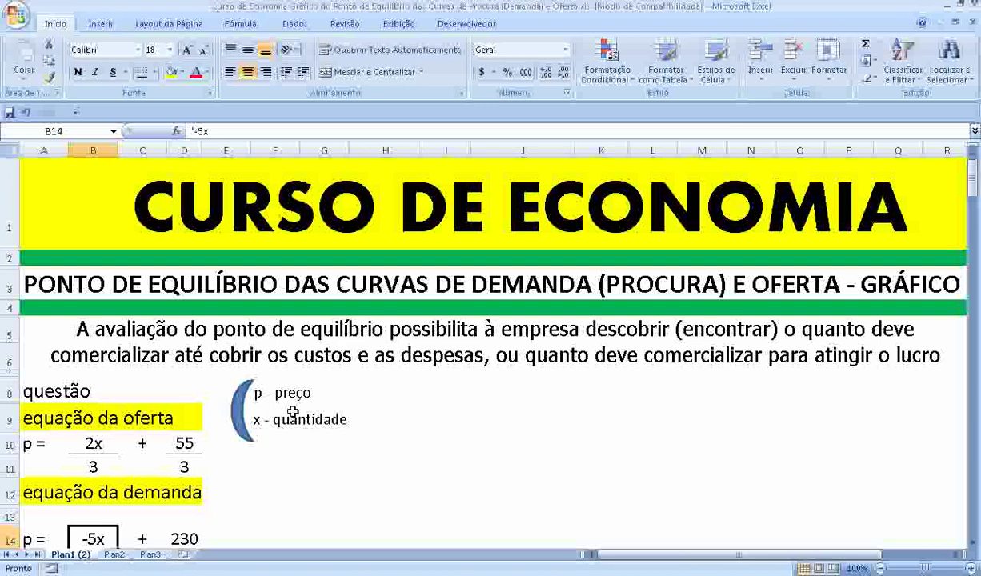
Enter the heading 'tabela com as equações' in J8 and highlight J8:K8 in yellow
left_click(481, 400)
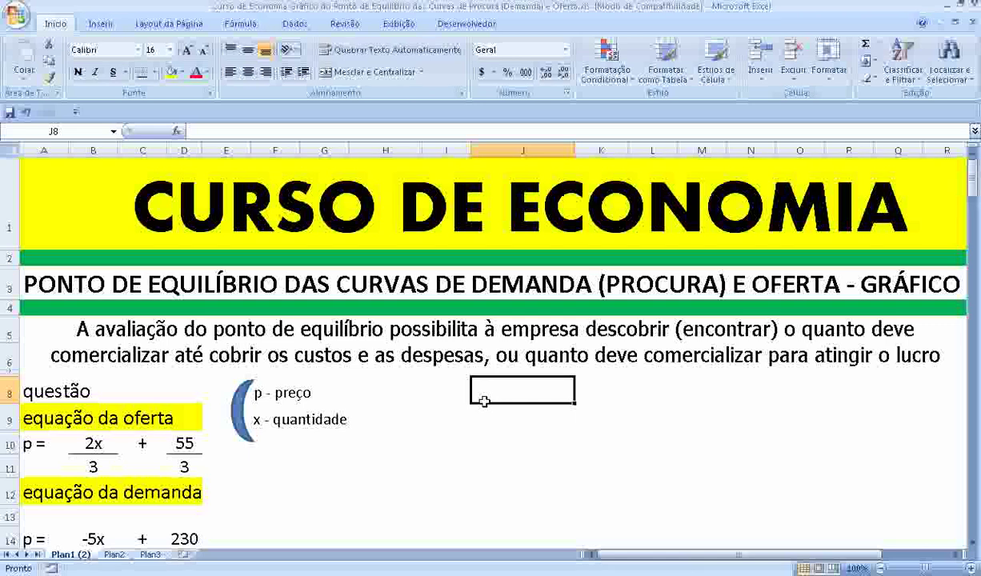
type("tabela ")
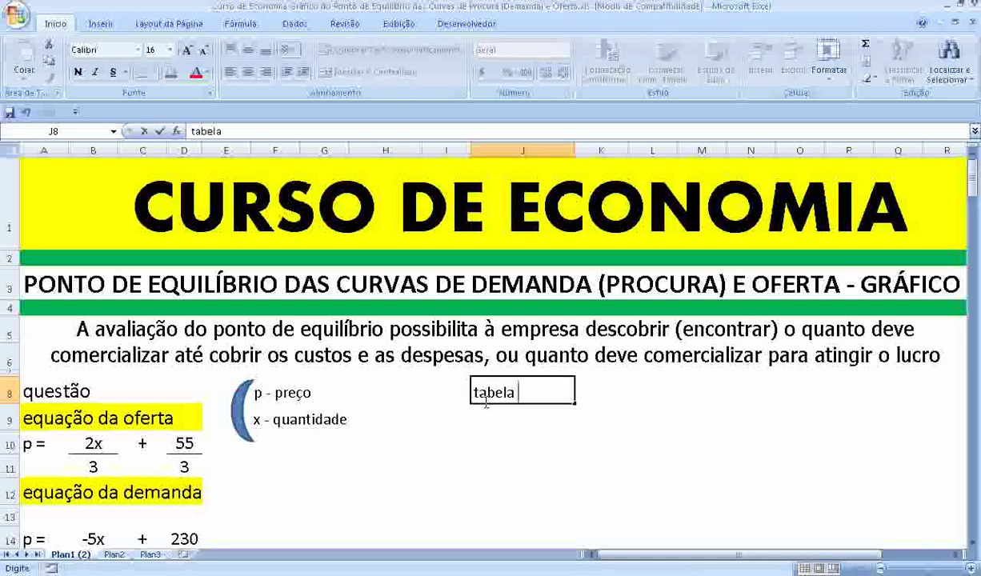
type("com as e")
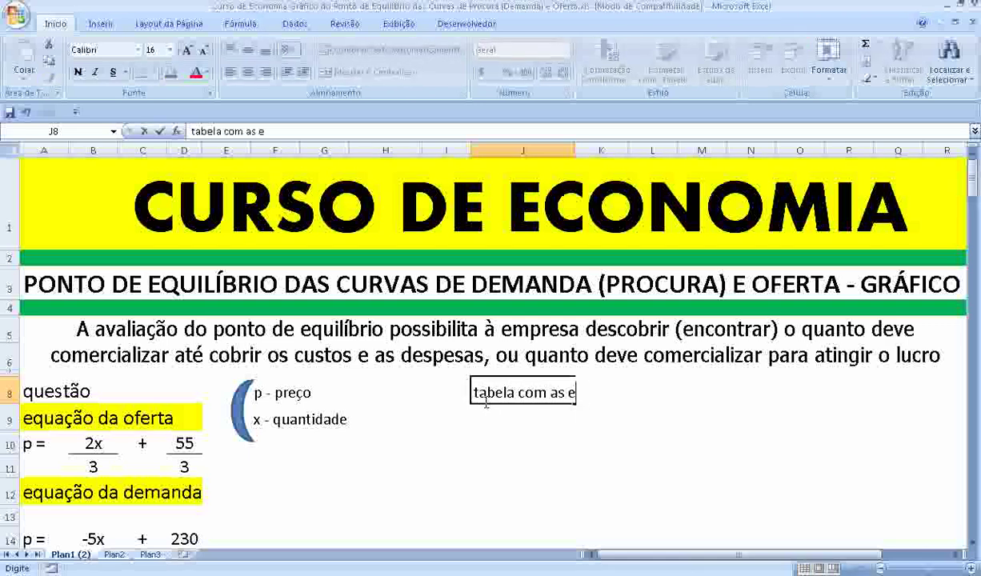
type("quações")
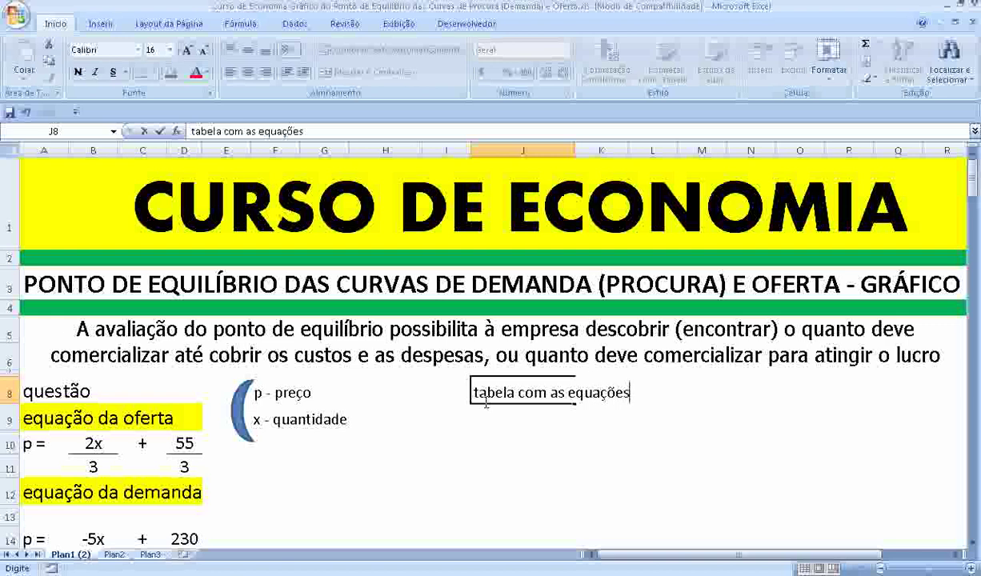
key("Return")
left_click_drag(478, 391, 605, 386)
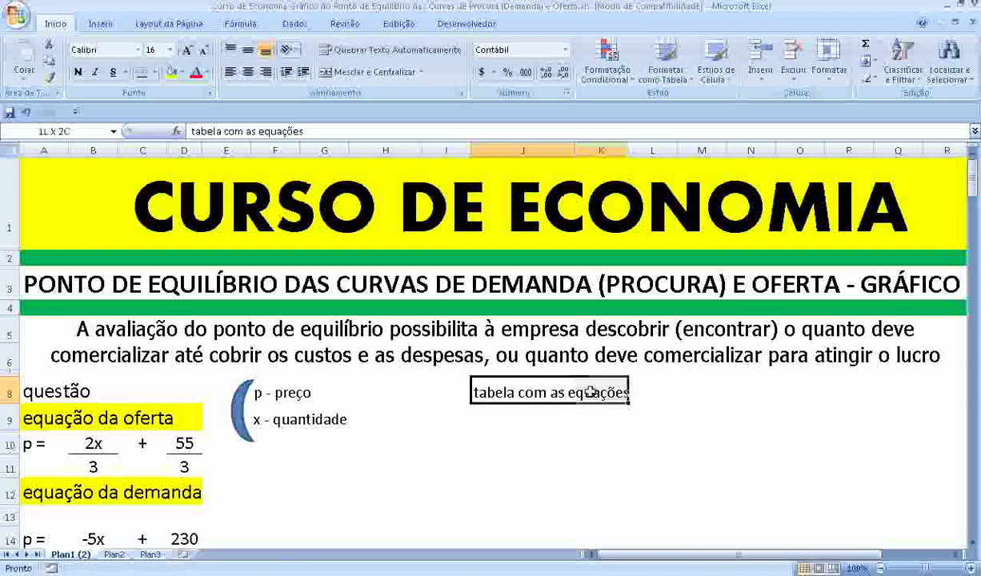
left_click(170, 72)
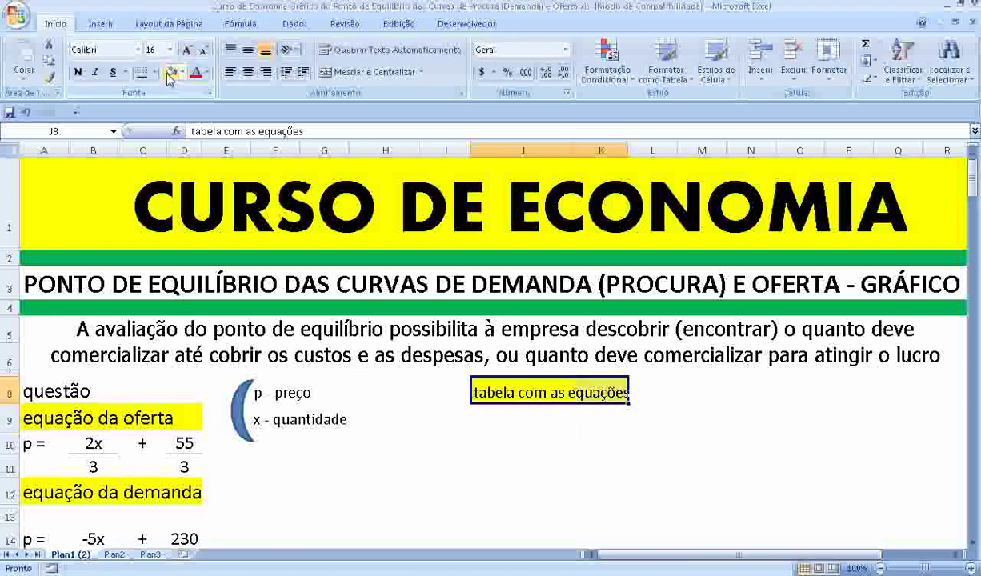
left_click(480, 442)
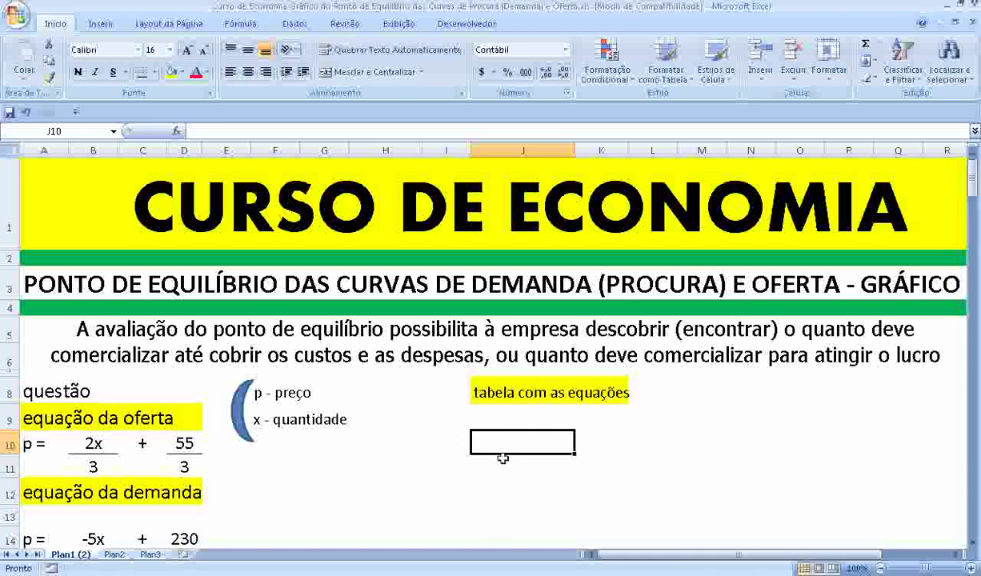
Enter trial values 0 and 1 in column J, then clear the stray 1 from J12
left_click(503, 461)
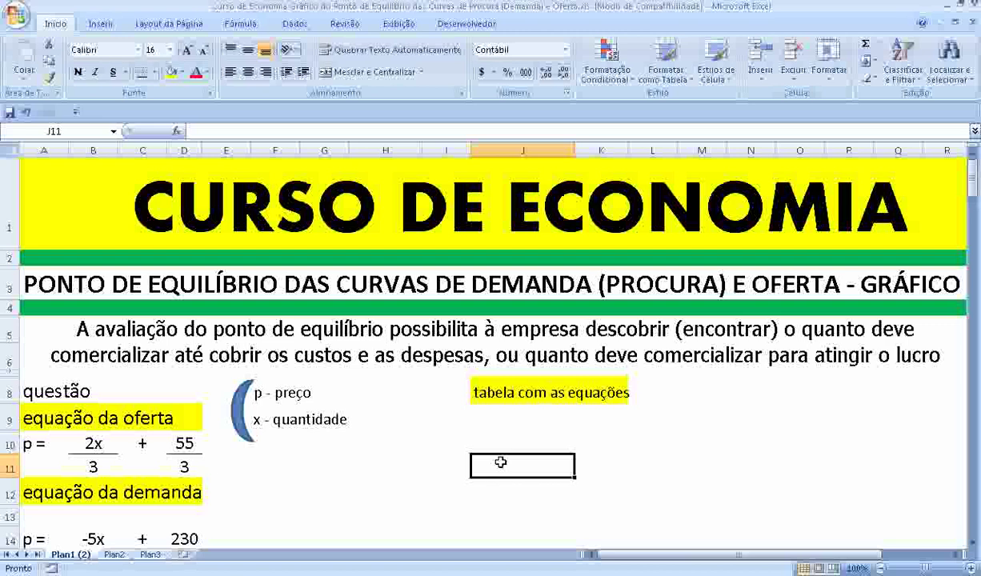
type("0")
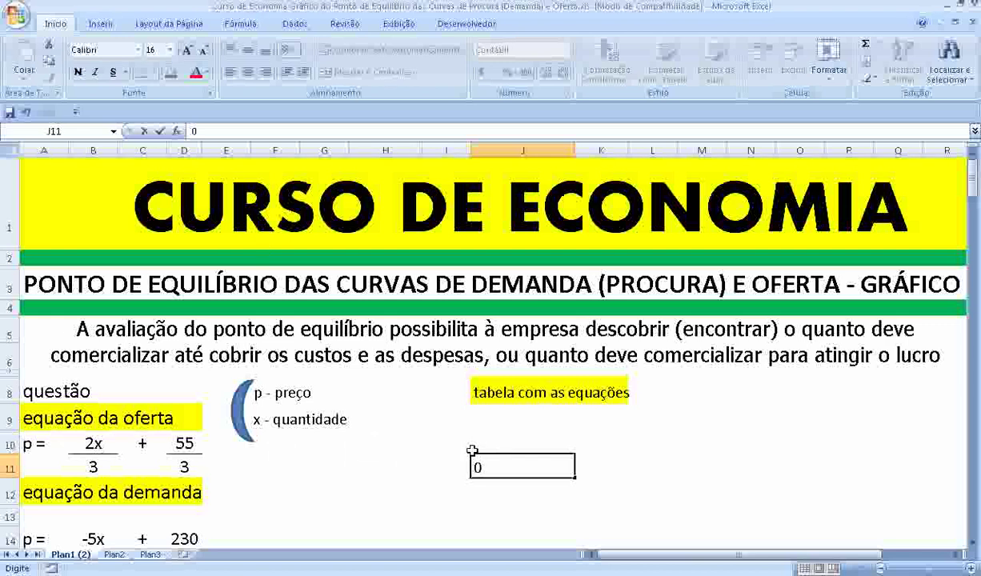
key("Return")
type("1")
key("Return")
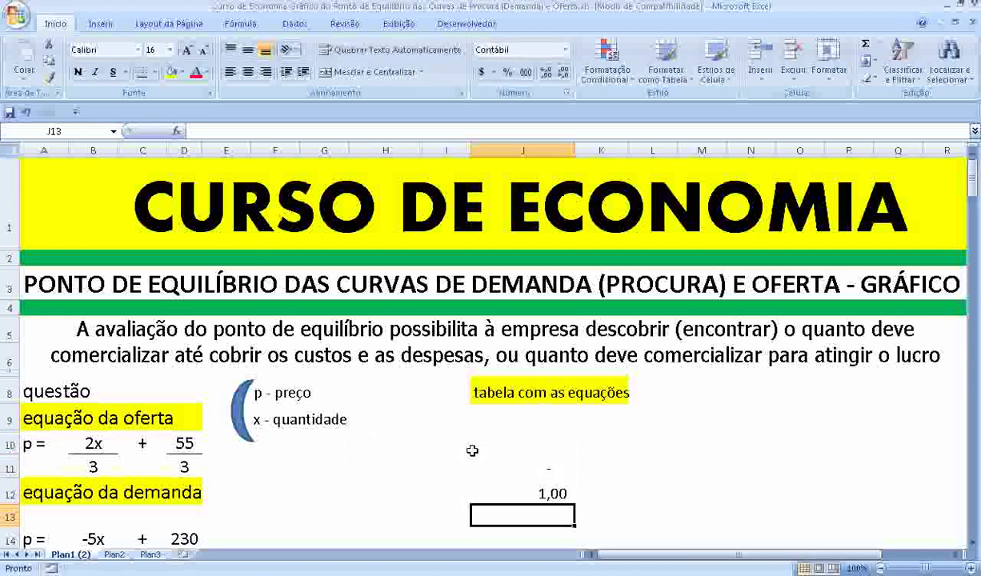
key("Up")
key("Up")
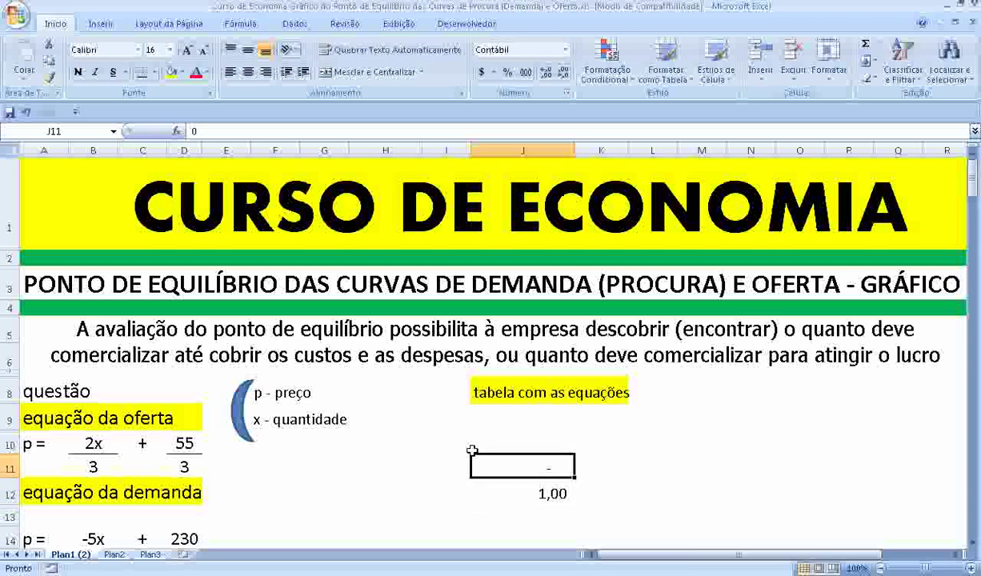
key("Down")
key("Home")
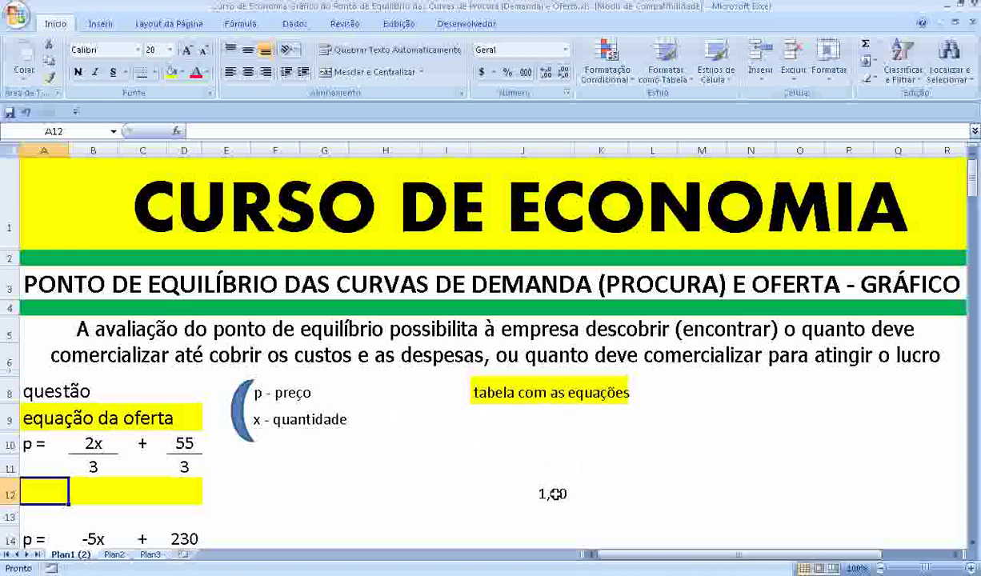
left_click(552, 494)
key("Delete")
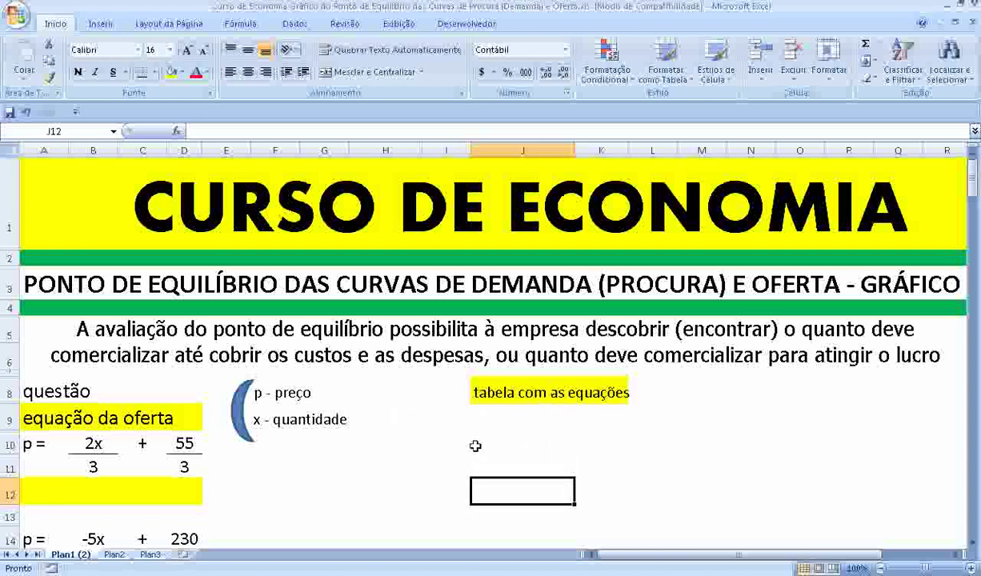
Seed the quantity series with 0 in I10 and 1 in I11
left_click(472, 445)
left_click(456, 445)
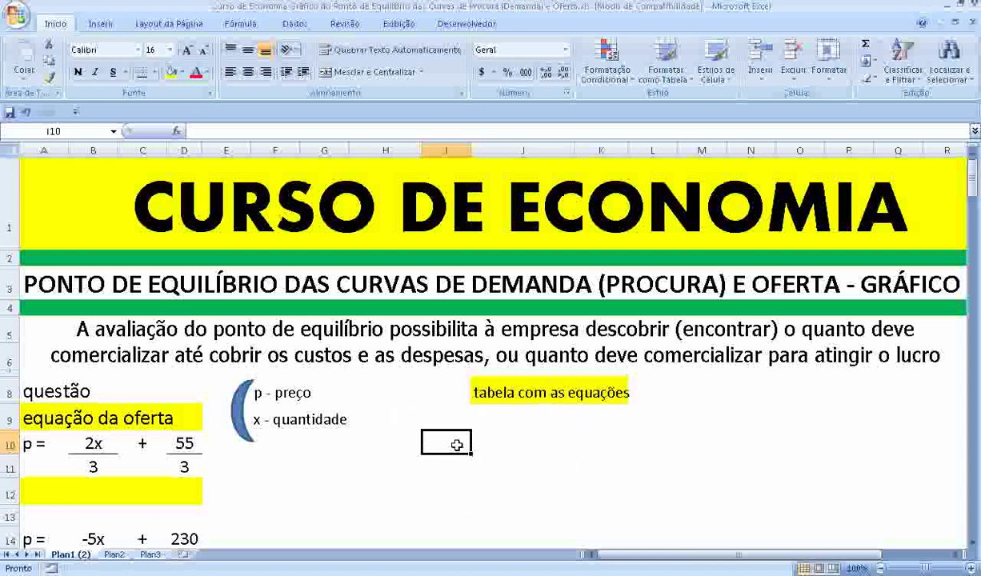
type("0")
key("Return")
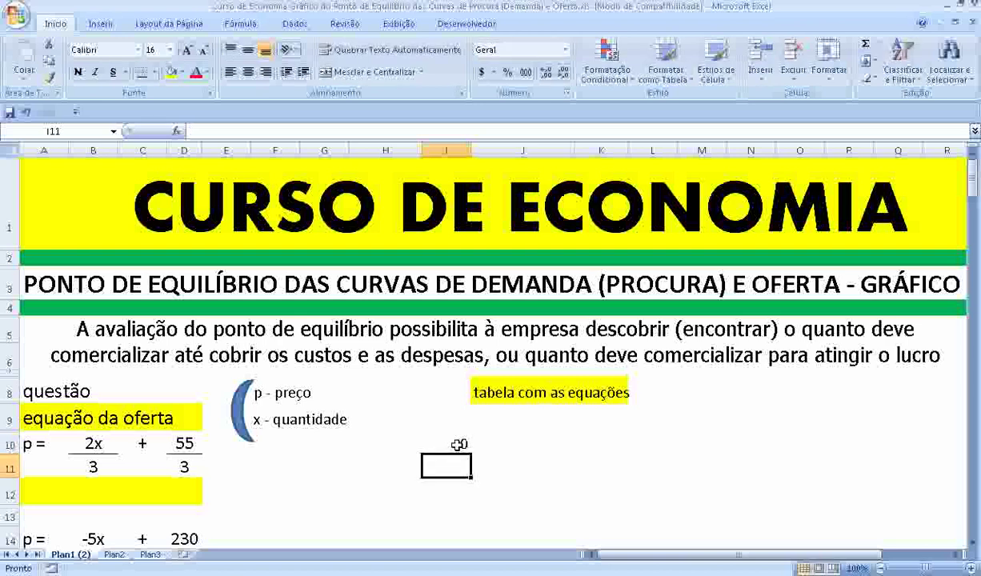
type("1")
key("Return")
mouse_move(456, 446)
left_mouse_down()
mouse_move(475, 480)
mouse_move(463, 557)
mouse_move(466, 521)
left_mouse_up()
Extend the quantity series down column I until it reaches 50 in I60
left_click(464, 516)
key("Up")
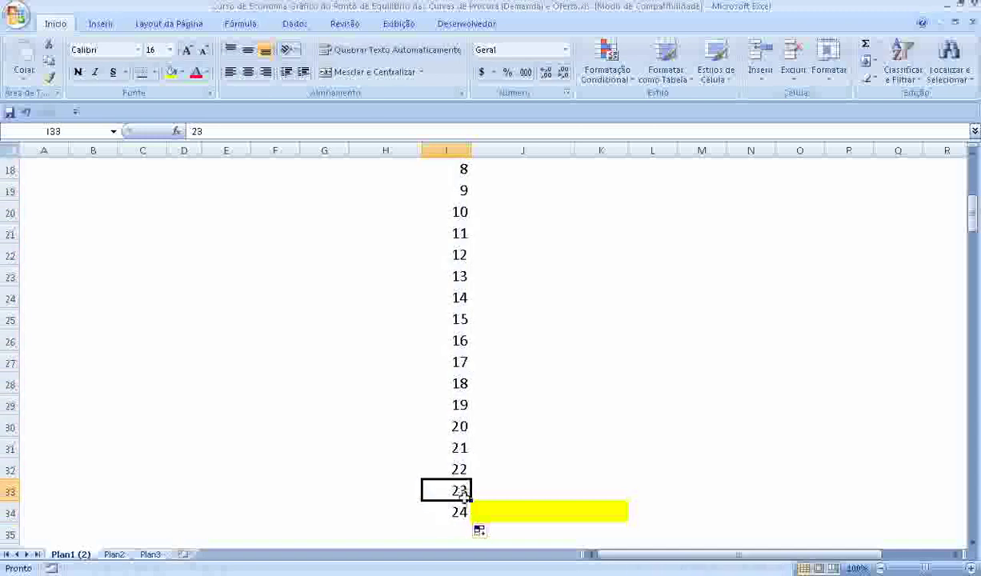
key("shift+Down")
left_click_drag(472, 520, 471, 566)
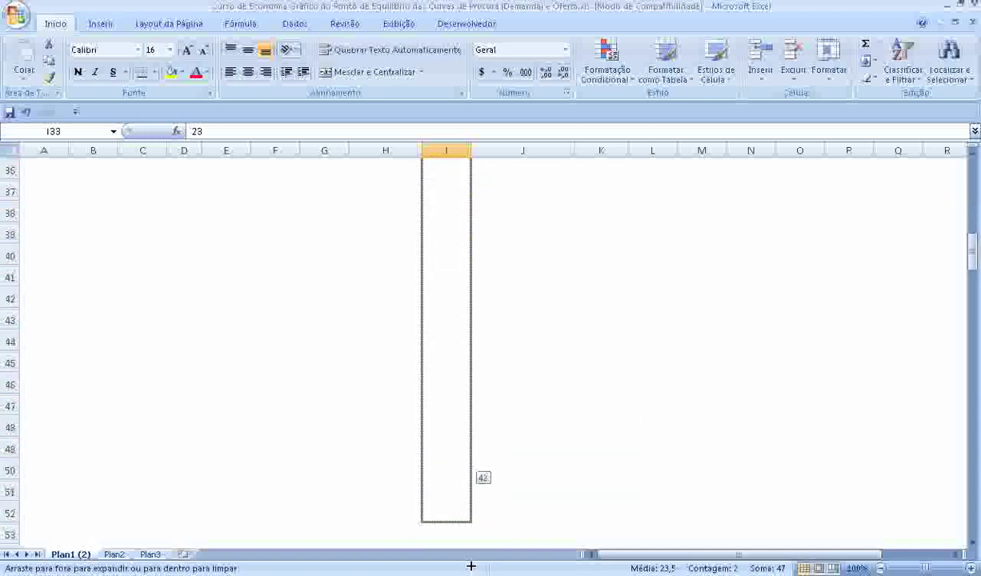
mouse_move(472, 566)
left_mouse_down()
mouse_move(467, 516)
mouse_move(467, 540)
left_mouse_up()
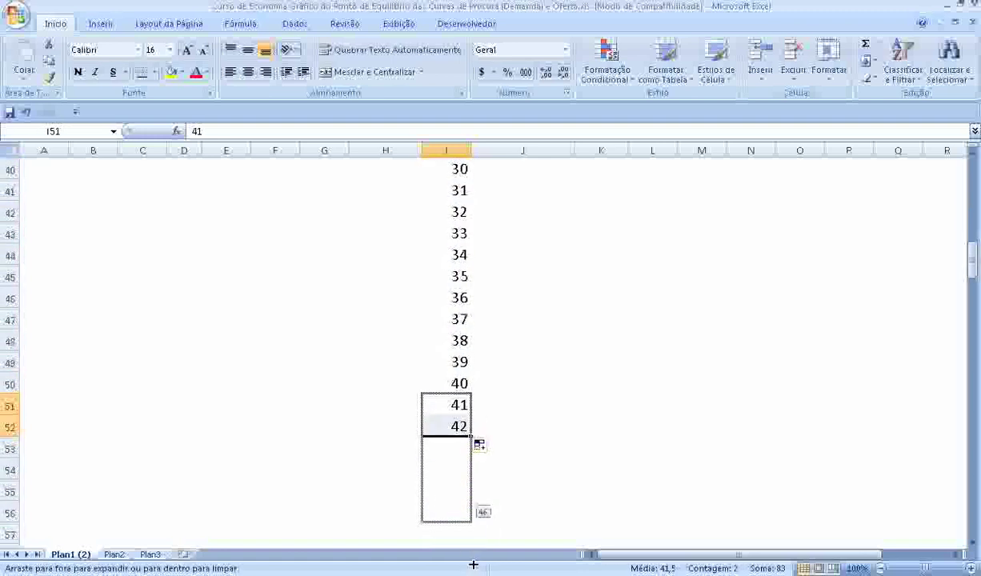
left_click(450, 511)
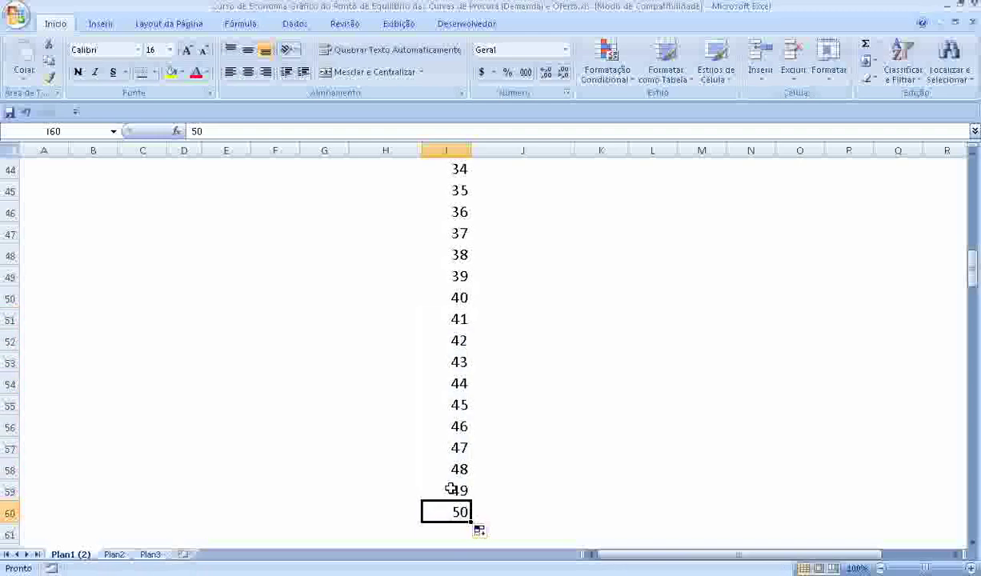
key("ctrl+Up")
scroll(782, 373, "up", 1)
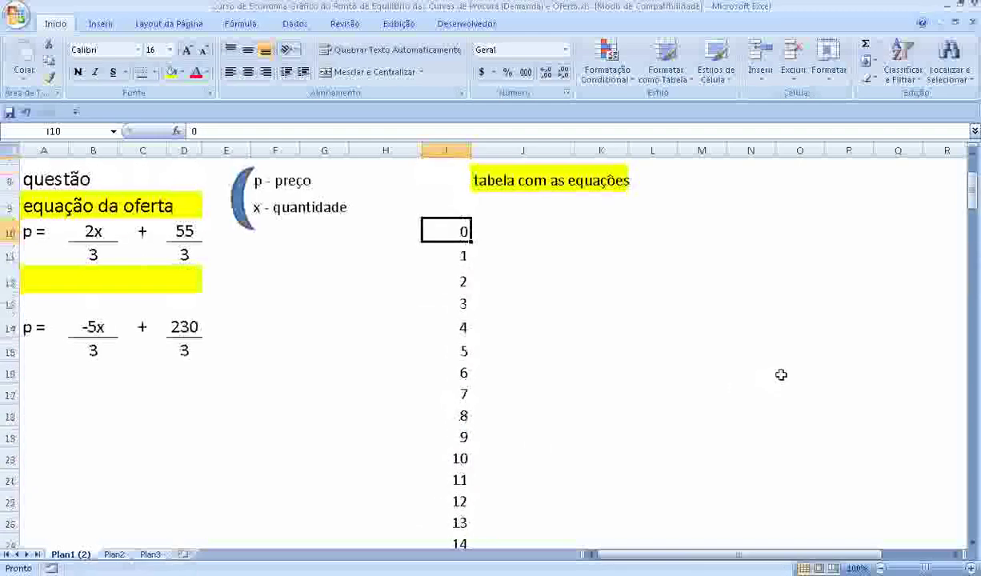
scroll(783, 374, "up", 1)
Label J9 'p da oferta' and enter =(2*I10) in J10, accepting Excel's correction
left_click(509, 278)
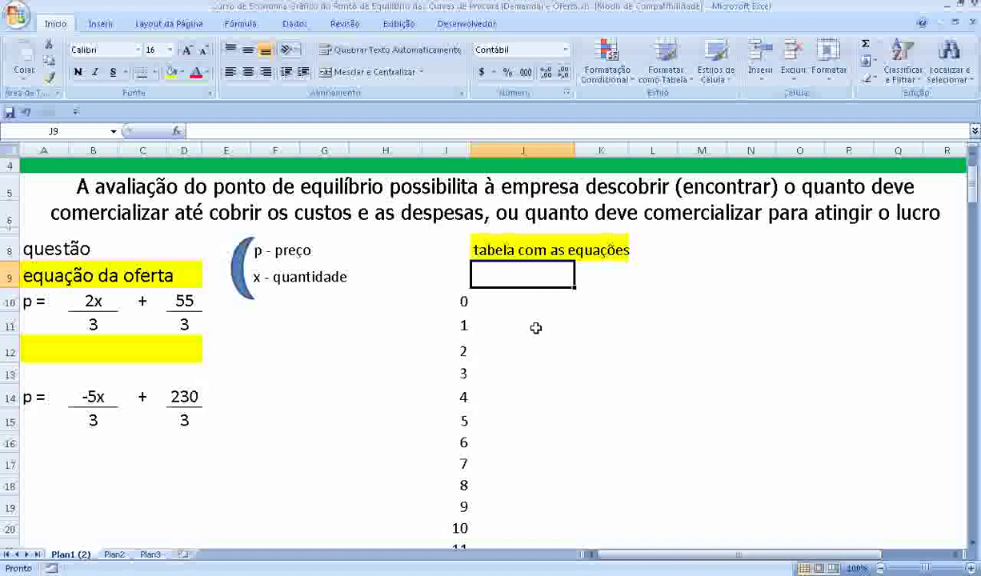
type("p ")
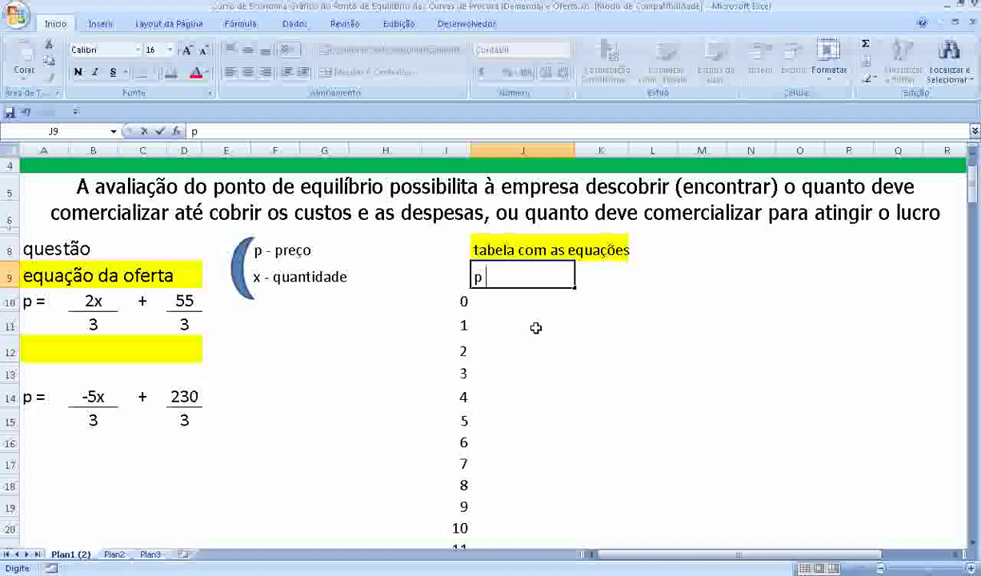
type("da oferta")
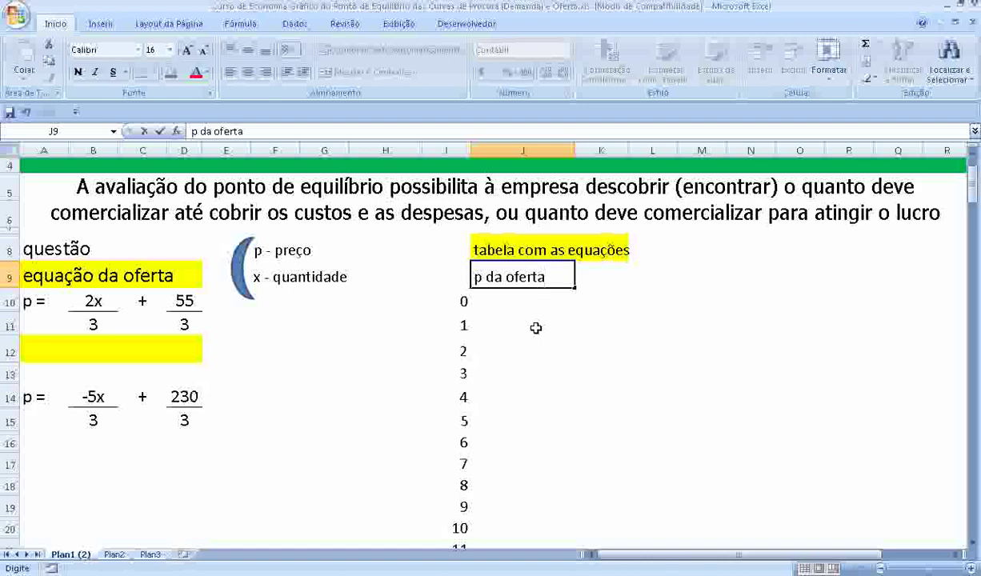
key("Return")
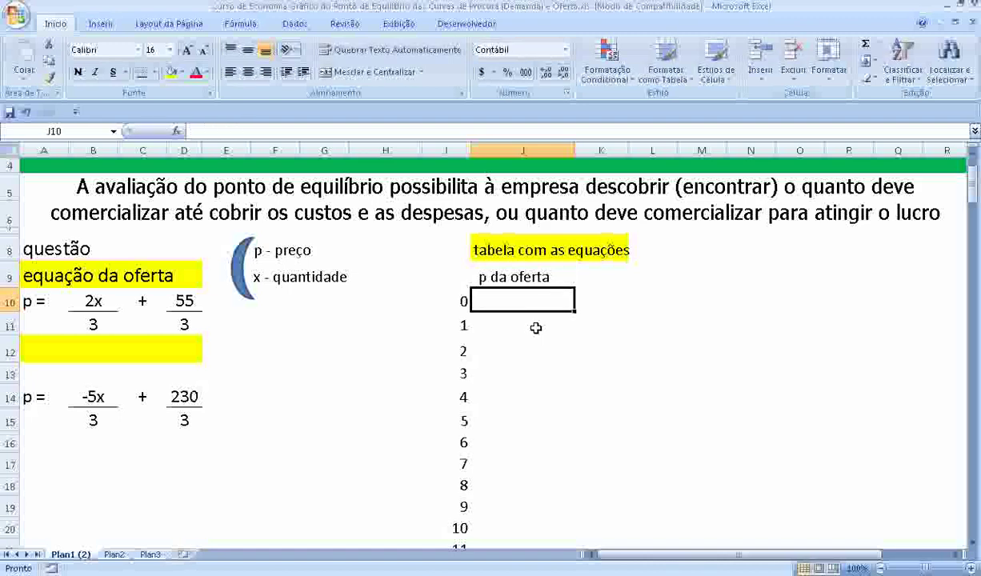
type("=")
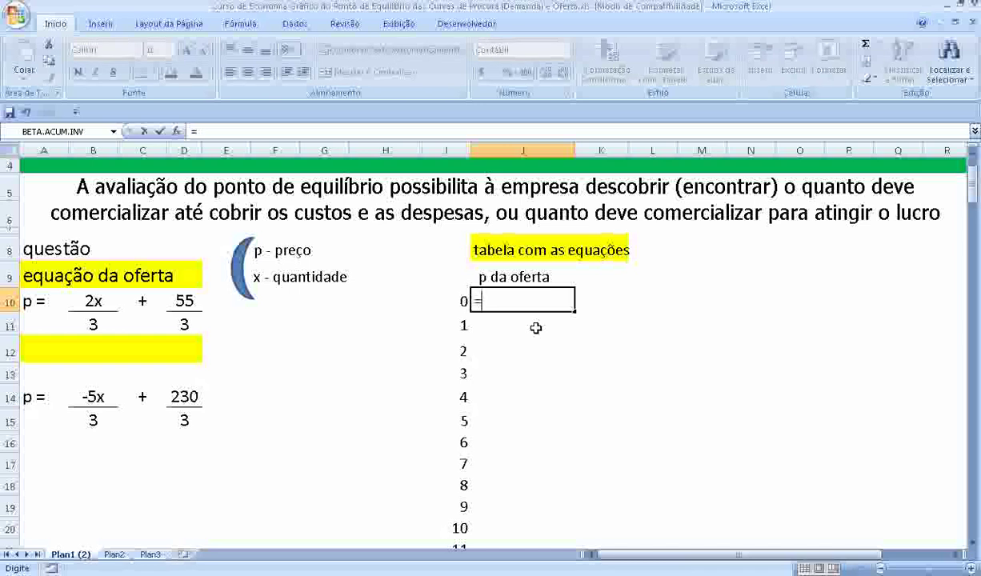
type("(2*")
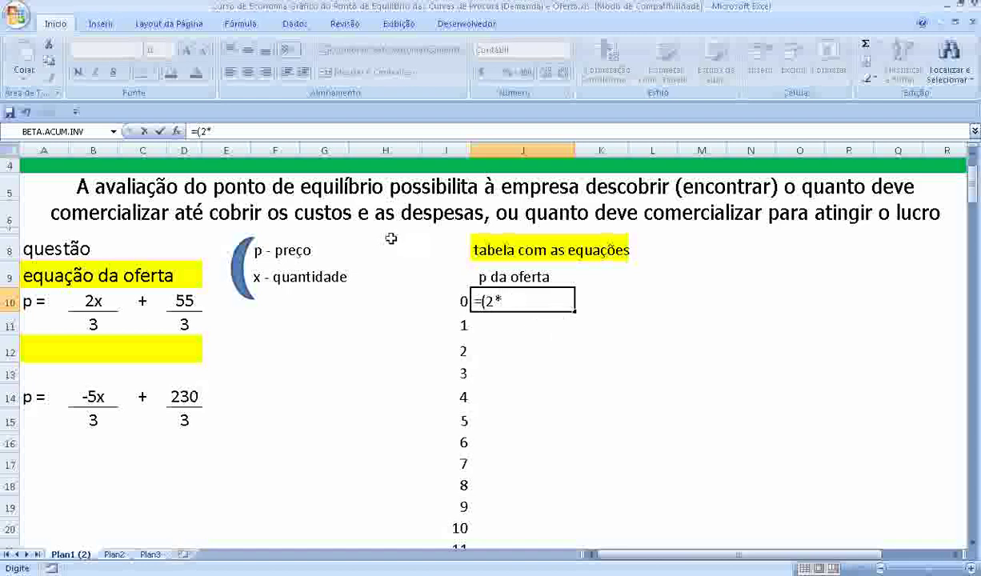
left_click(449, 301)
key("Return")
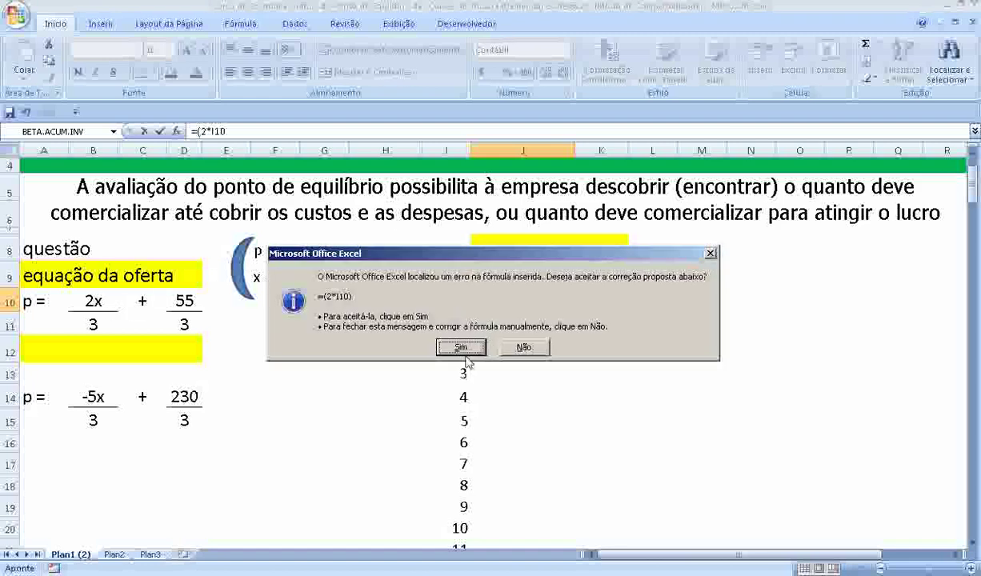
left_click(448, 345)
Label cell I9 with the heading 'x'
left_click(465, 277)
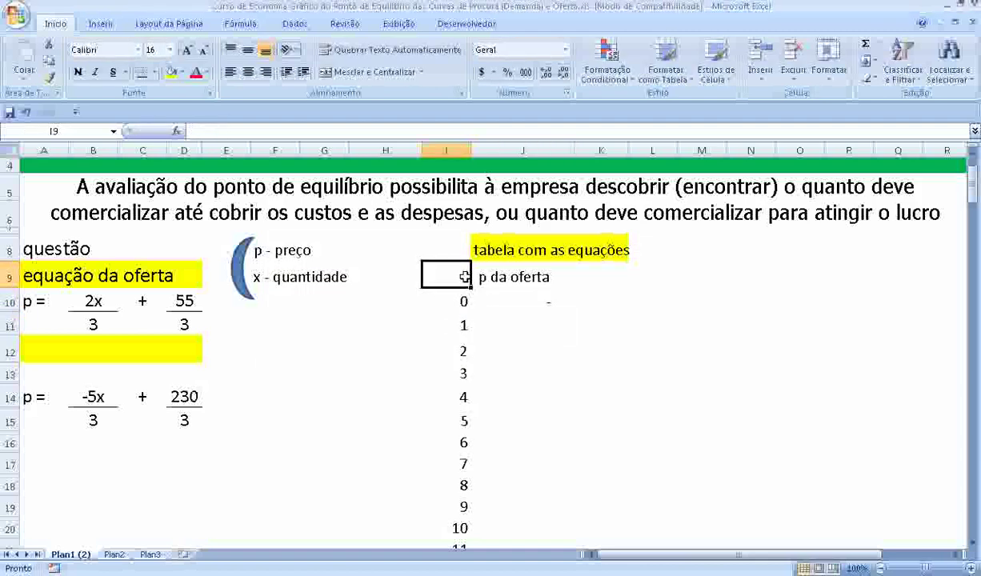
type("x")
key("Return")
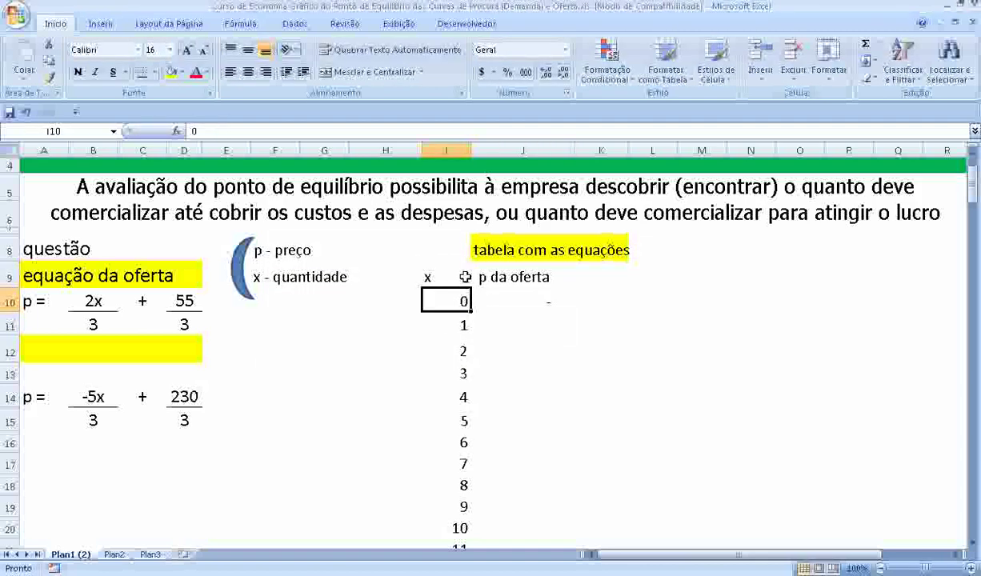
Edit J10's formula into =(2*I10/3)+(55/3), giving 18,33
left_click(537, 301)
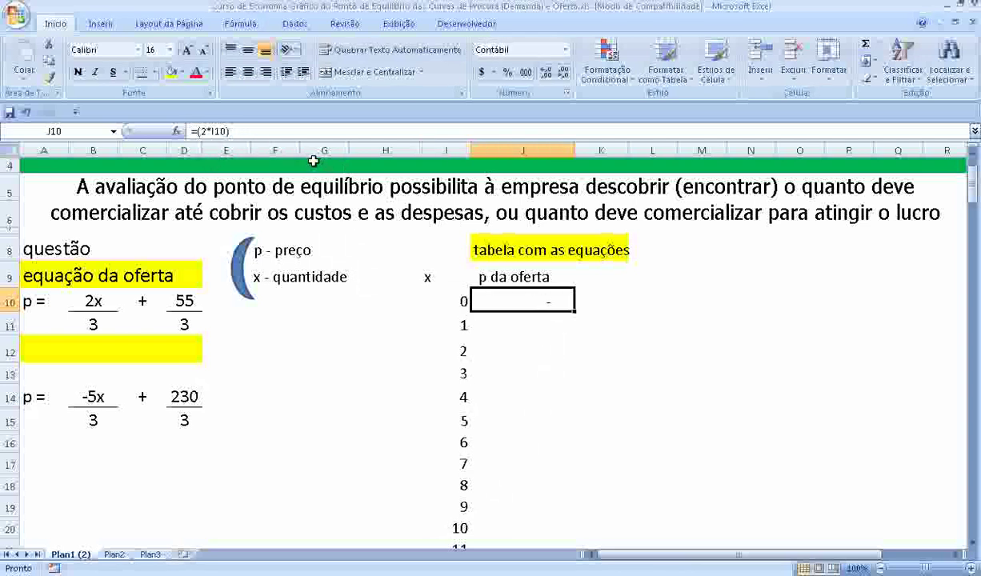
left_click(223, 132)
type("/")
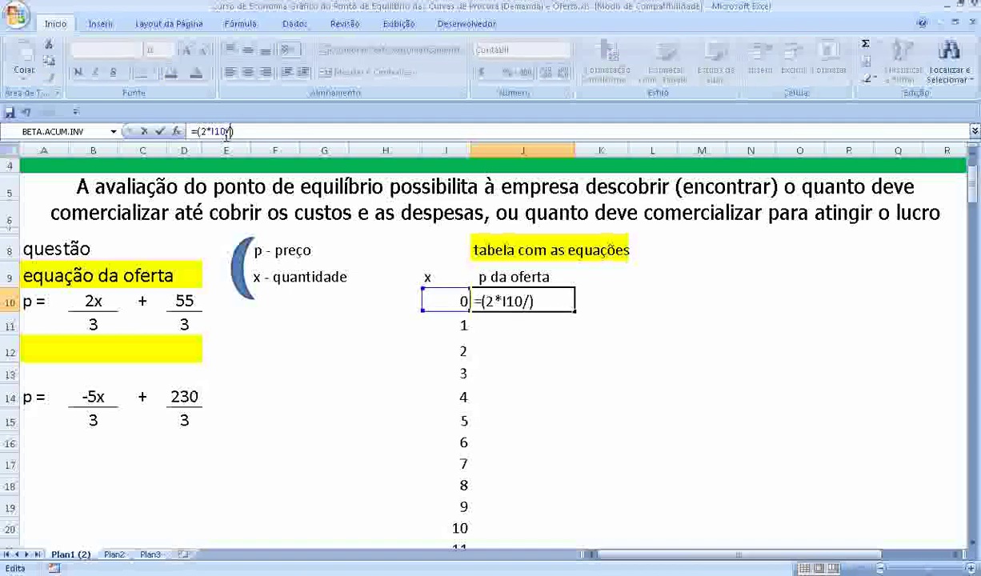
type("3")
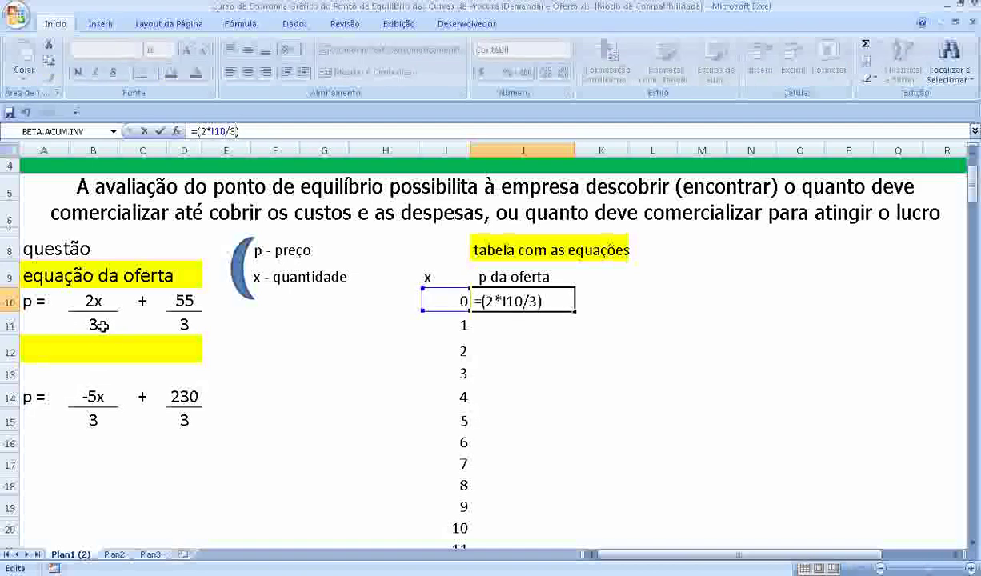
key("Return")
key("Up")
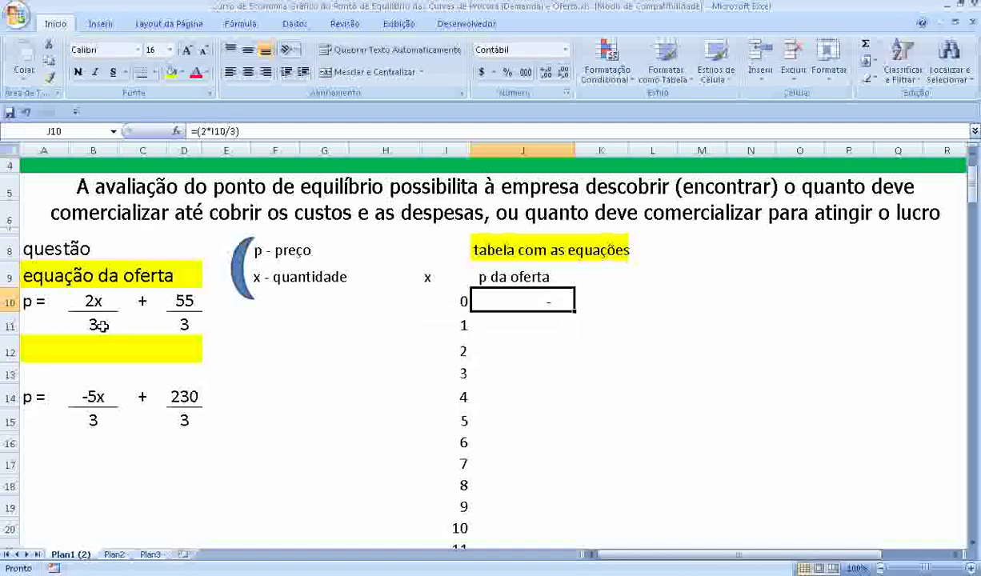
left_click(254, 130)
type("+")
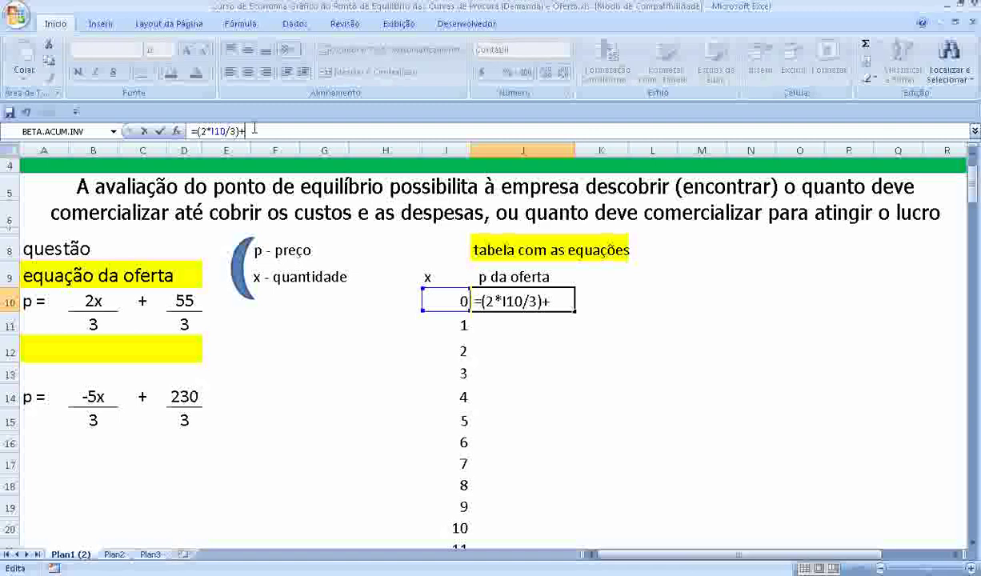
type("/")
type("3")
key("Return")
key("Up")
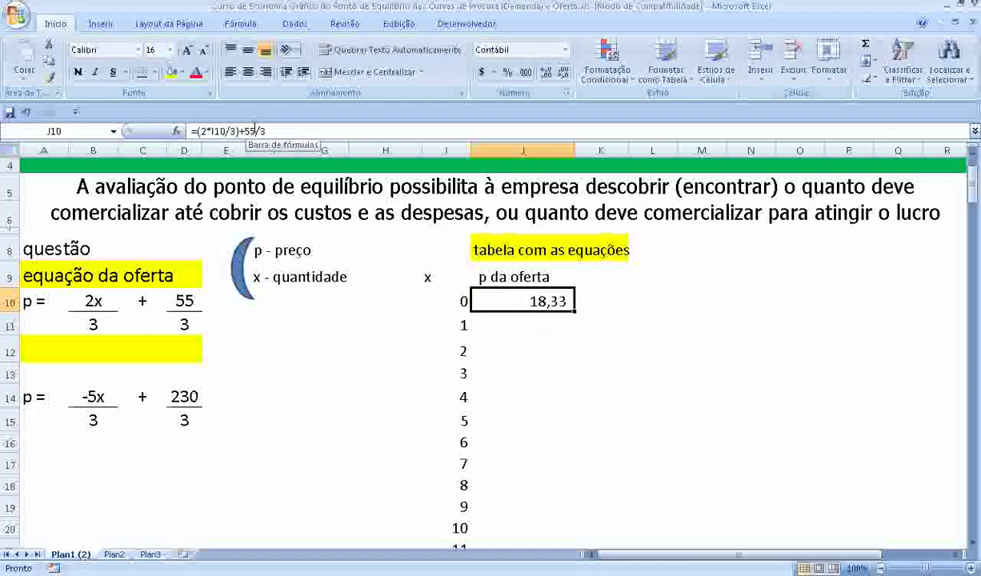
left_click(245, 131)
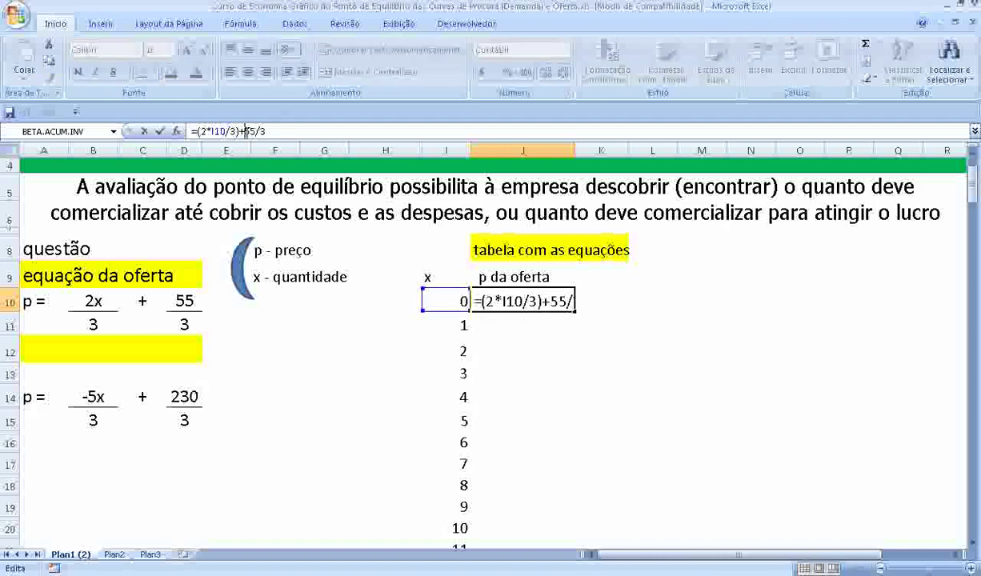
type("(55/3")
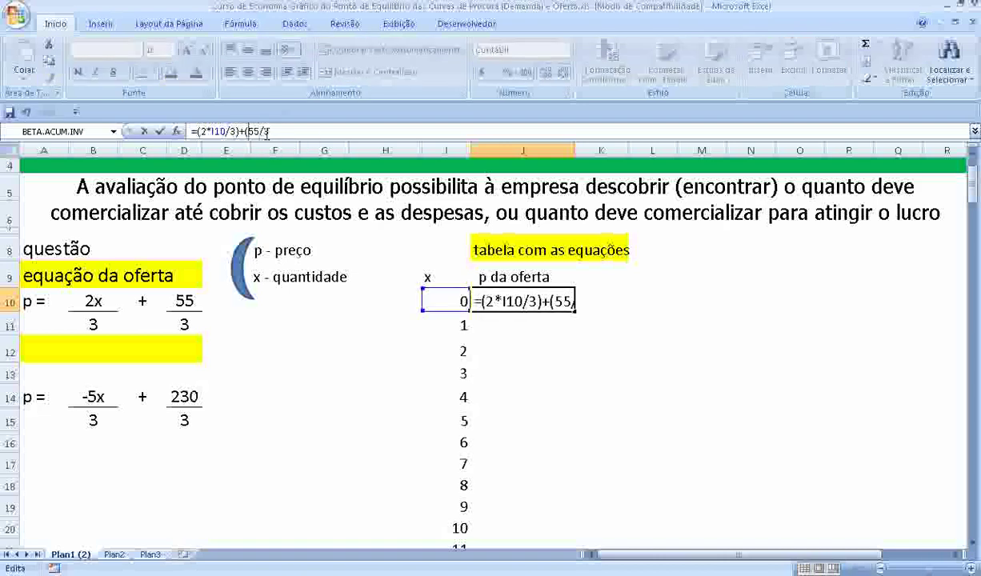
type(")")
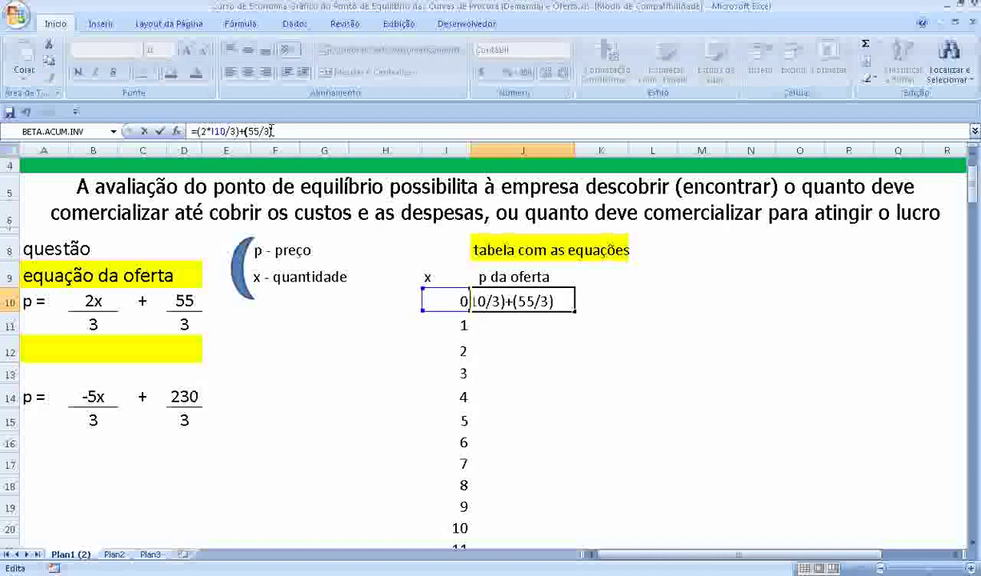
key("Return")
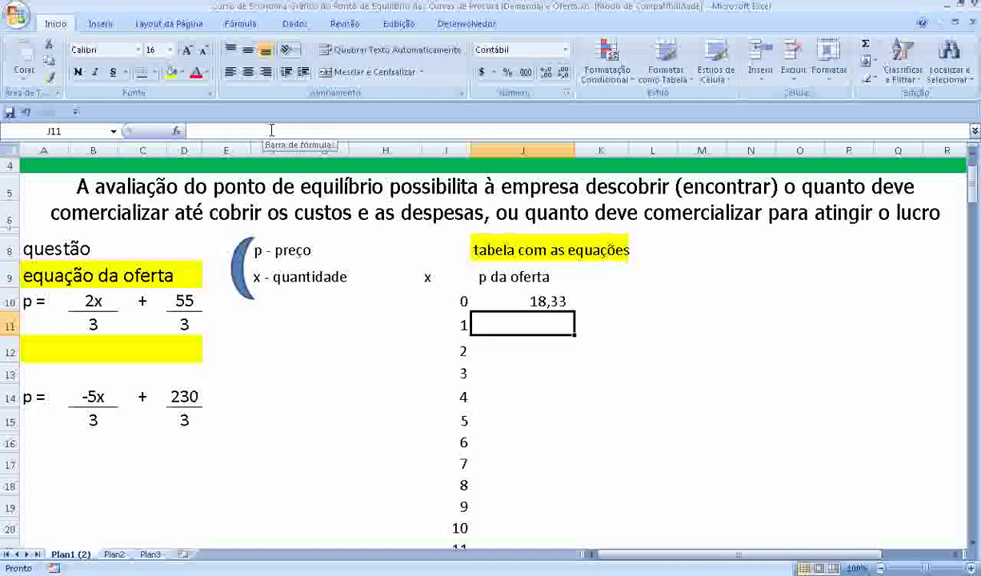
Enter the label 'equação da oferta' in A12 using AutoComplete
left_click(104, 275)
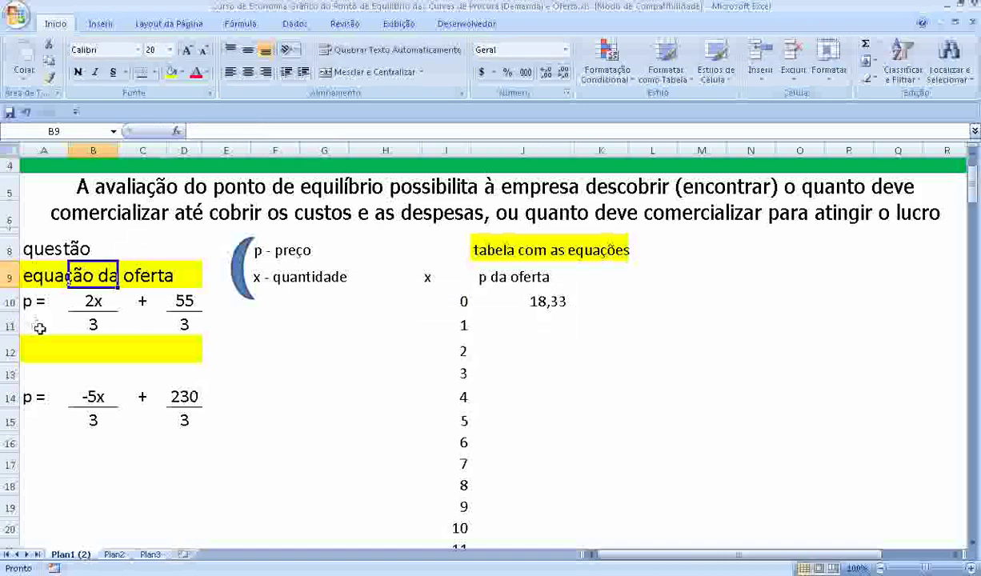
left_click(46, 361)
type("e")
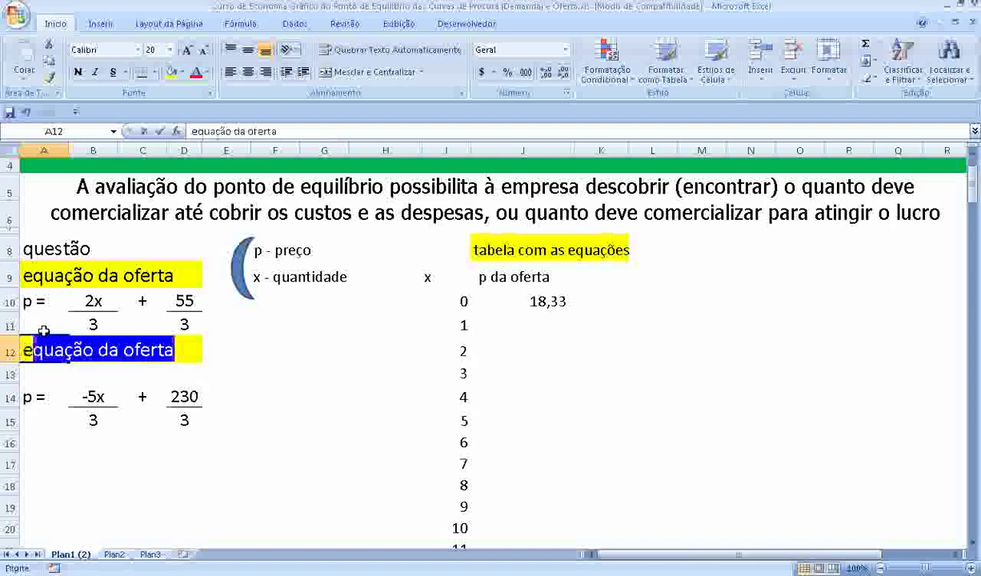
type("quação")
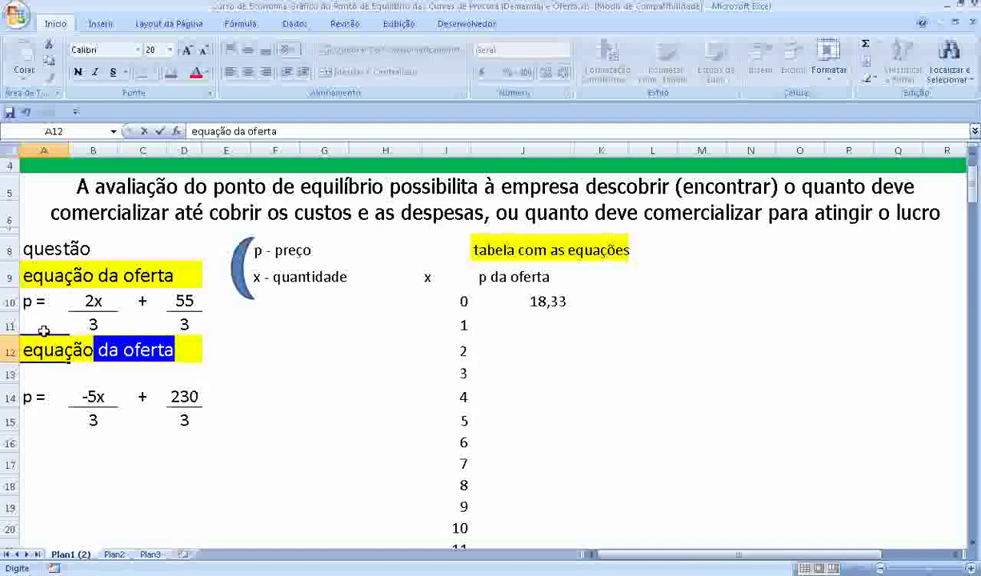
key("Return")
key("Up")
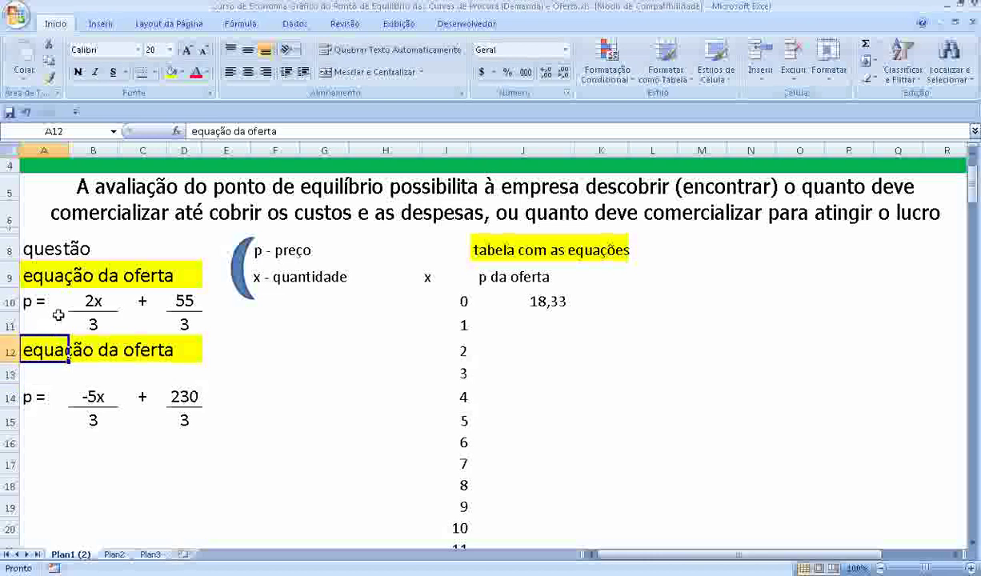
Copy the J10 supply-price formula down column J through J60
left_click(540, 301)
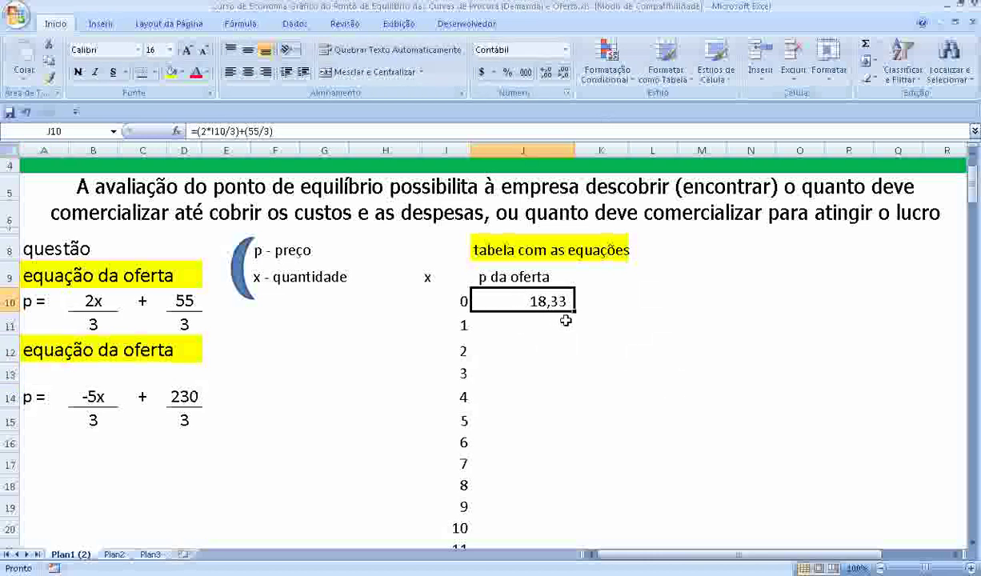
left_click_drag(574, 312, 563, 567)
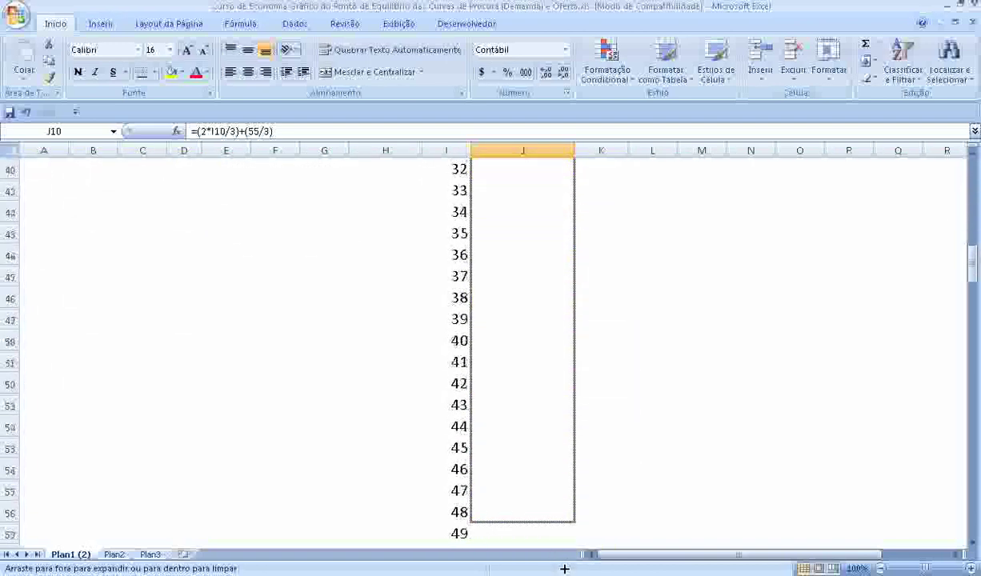
left_click_drag(563, 567, 564, 568)
left_click_drag(547, 519, 547, 519)
scroll(534, 400, "up", 4)
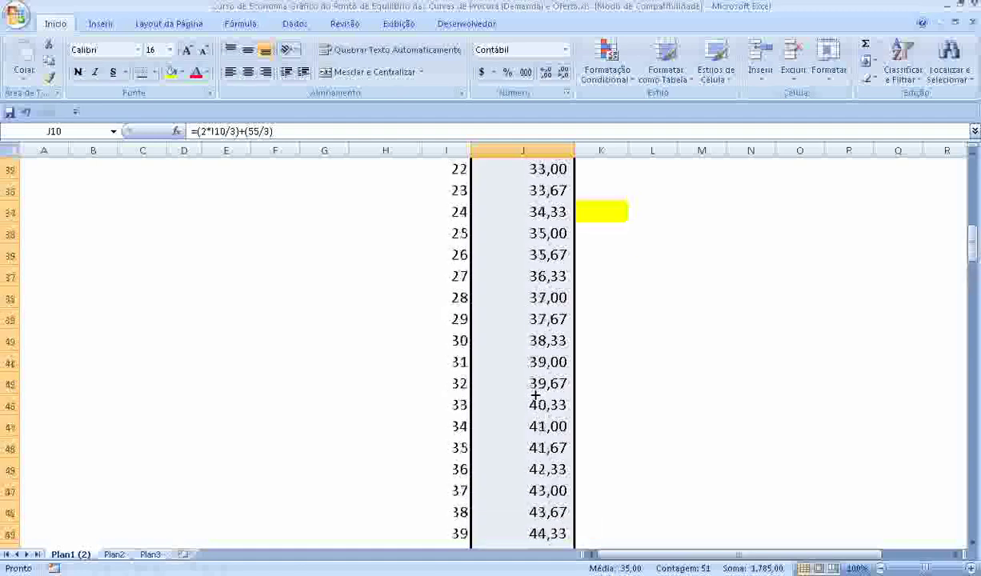
scroll(535, 400, "up", 7)
scroll(533, 393, "up", 4)
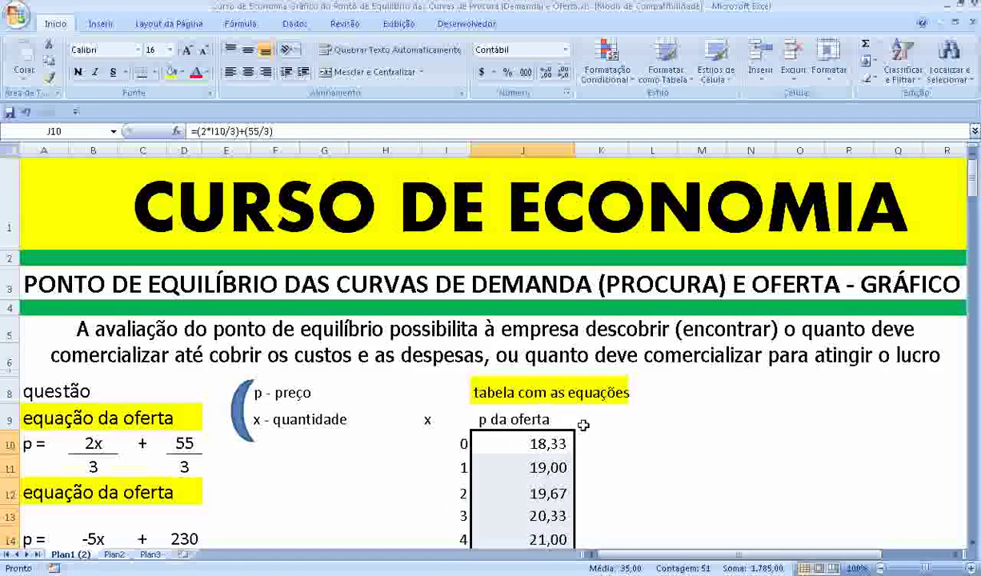
left_click(577, 410)
Head K9 'p da demanda o procura' and enter K10's demand formula, accepting the correction
type("p da")
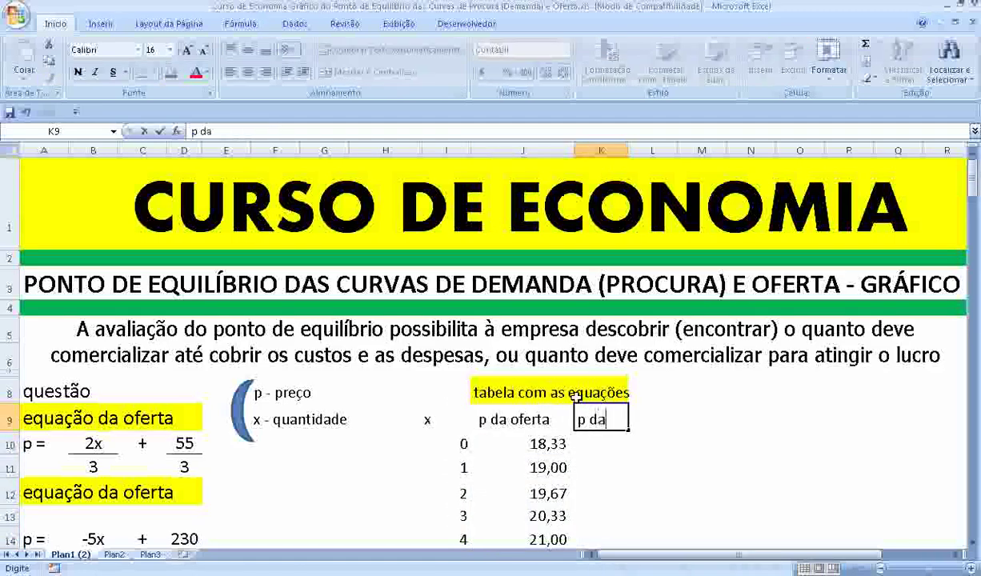
type(" dema")
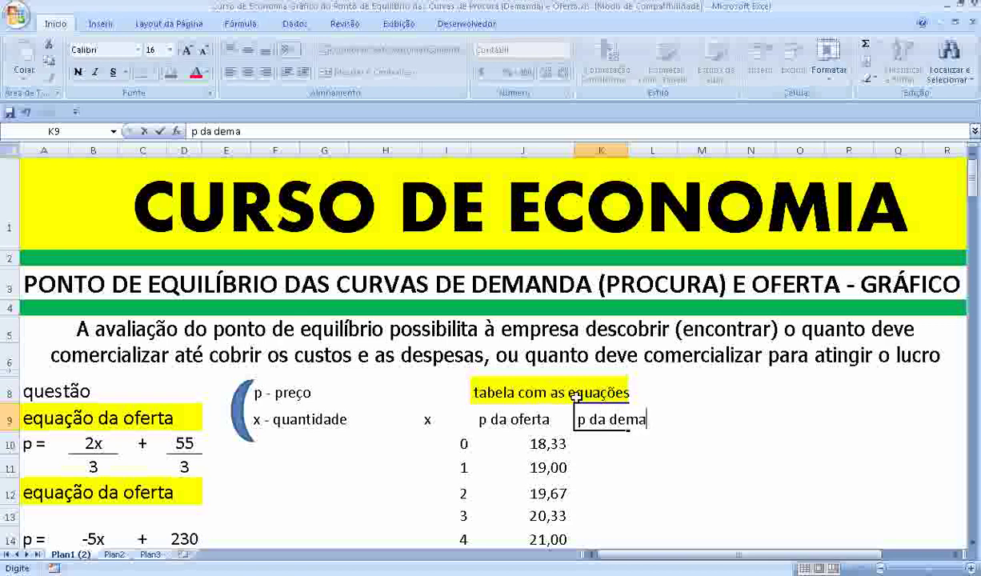
type("nda o p")
type("roc")
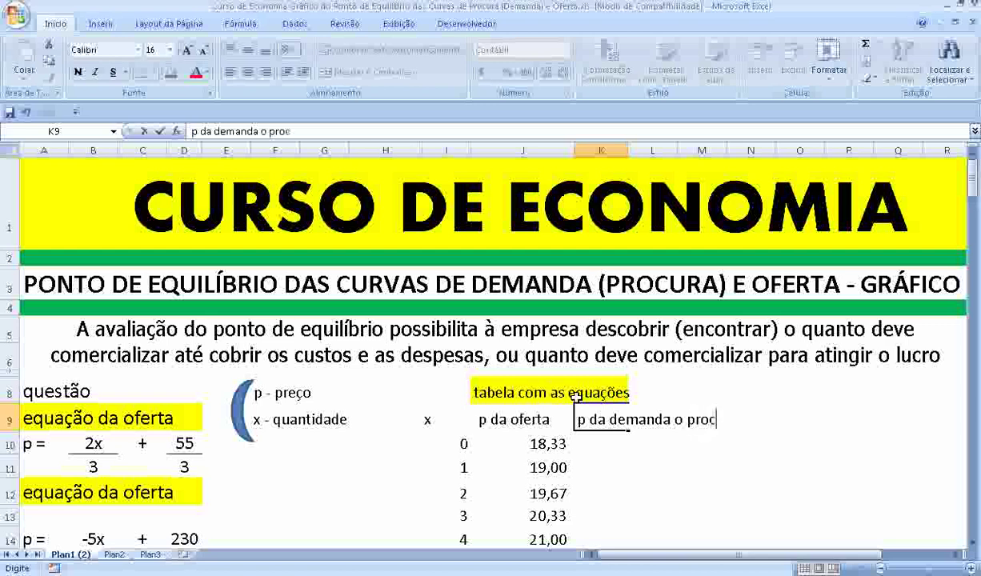
type("ura")
key("Return")
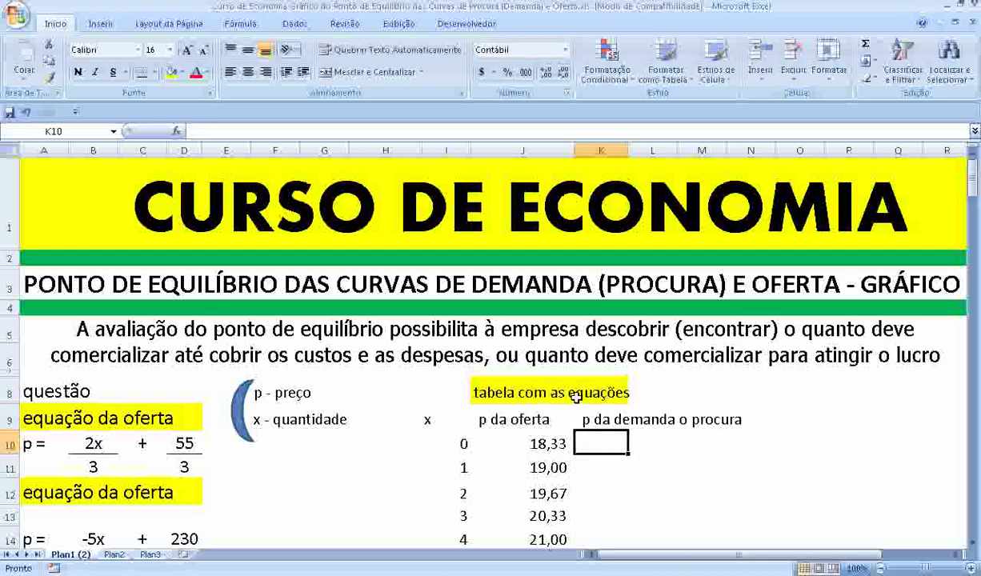
type("=")
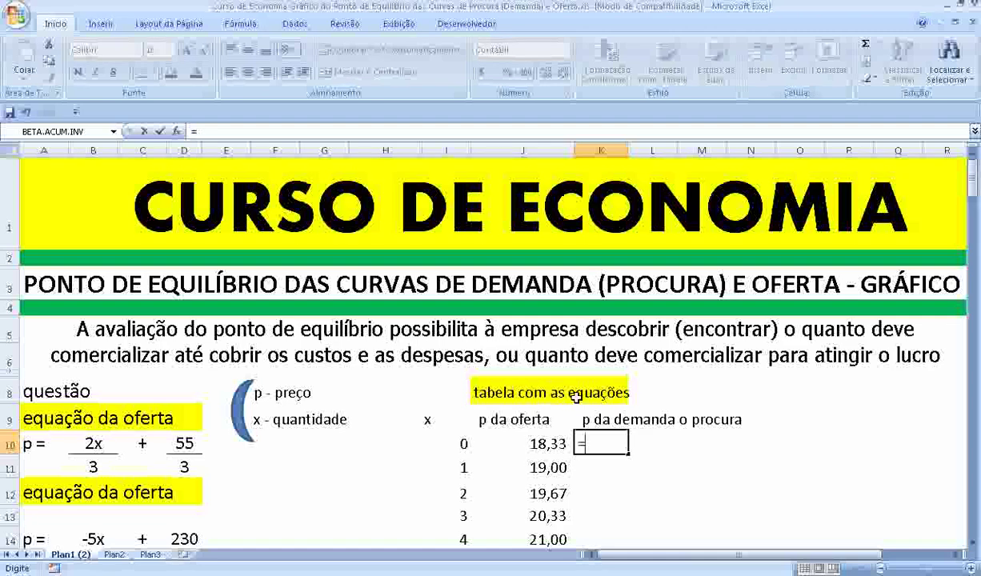
type("(")
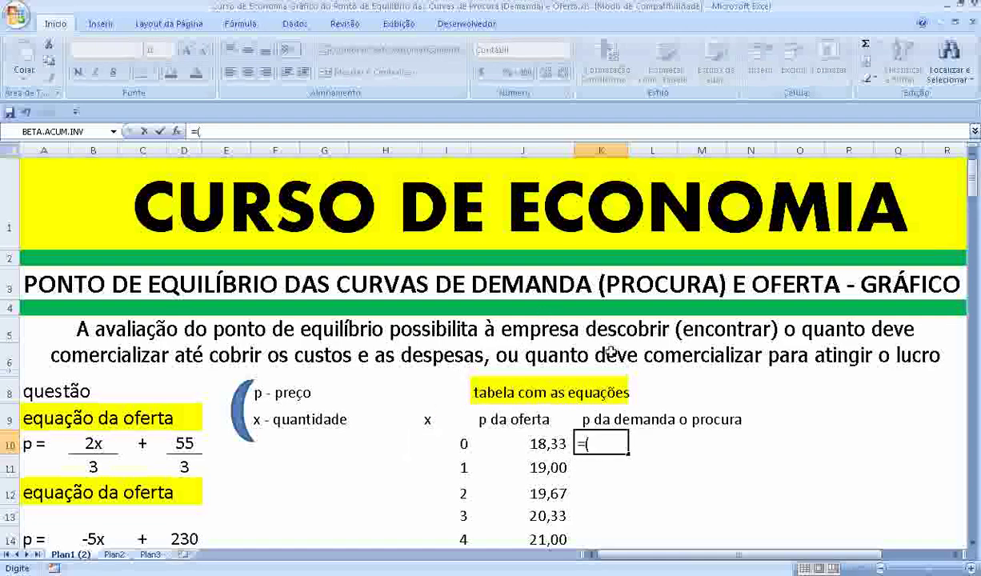
scroll(584, 340, "down", 1)
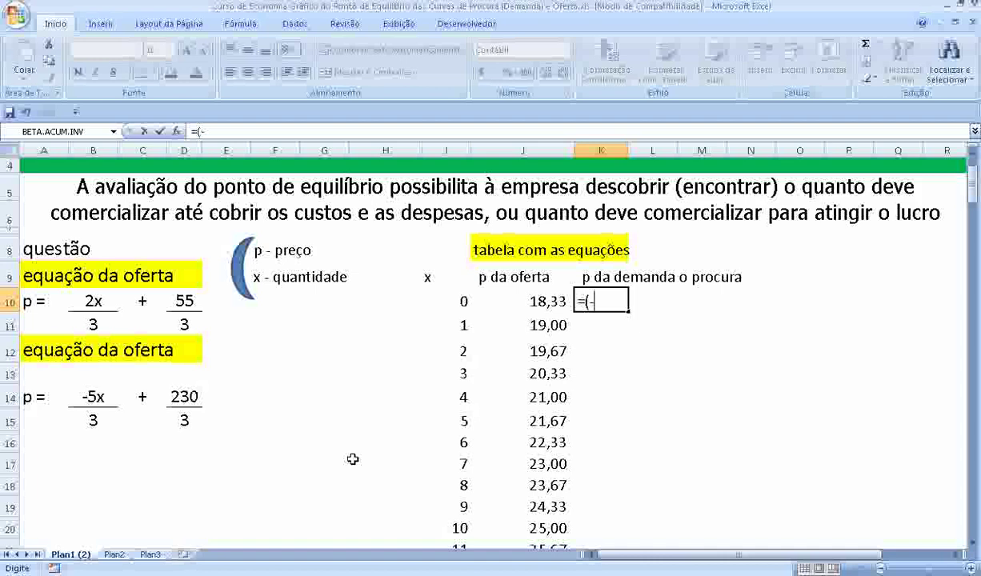
type("*")
left_click(455, 305)
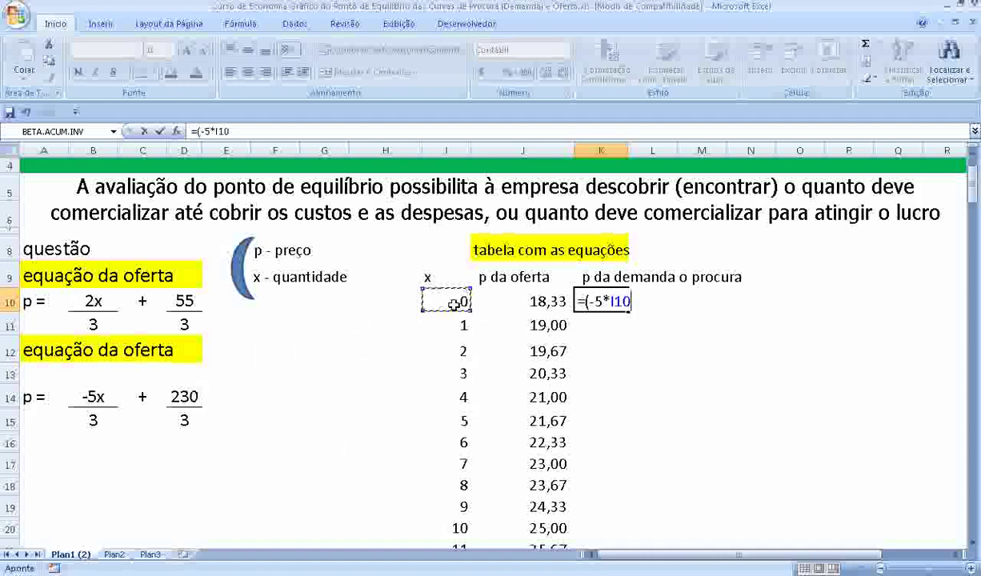
type("/")
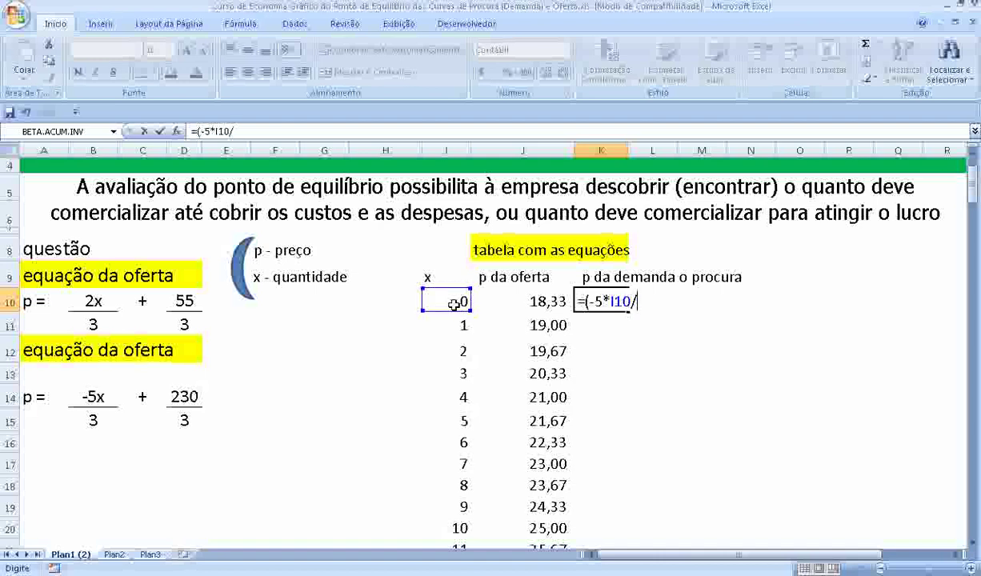
type("3+(")
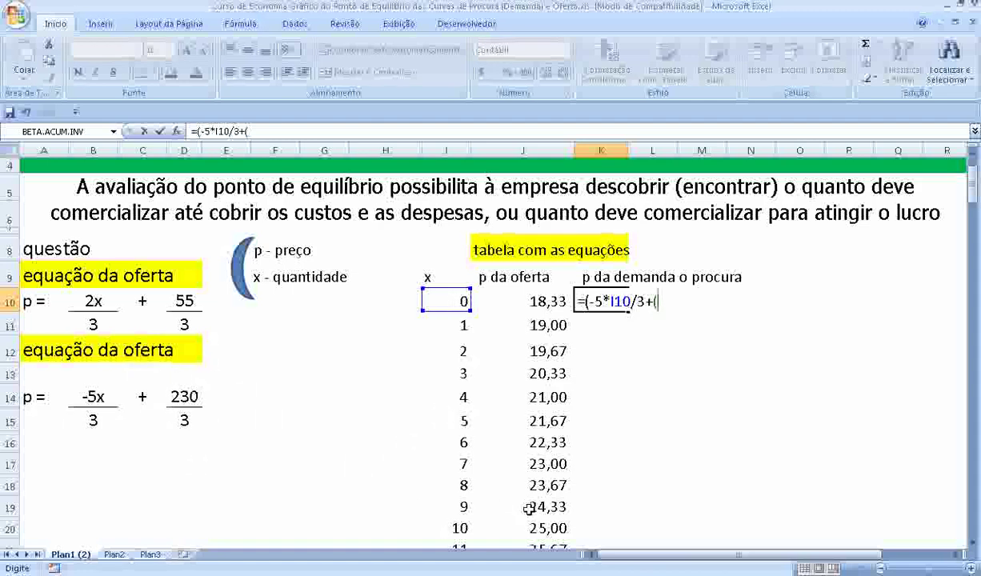
type("230")
type("/3")
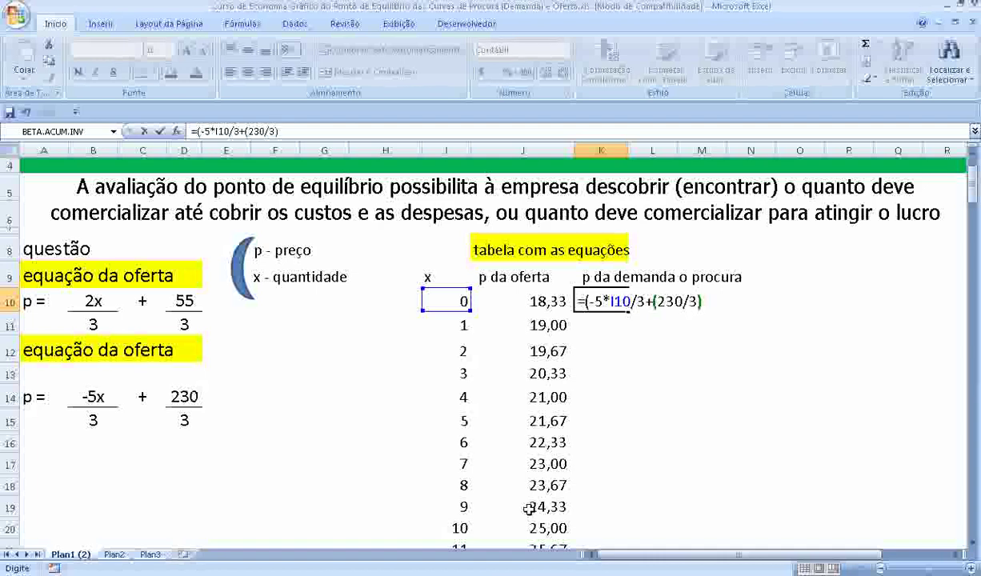
key("Return")
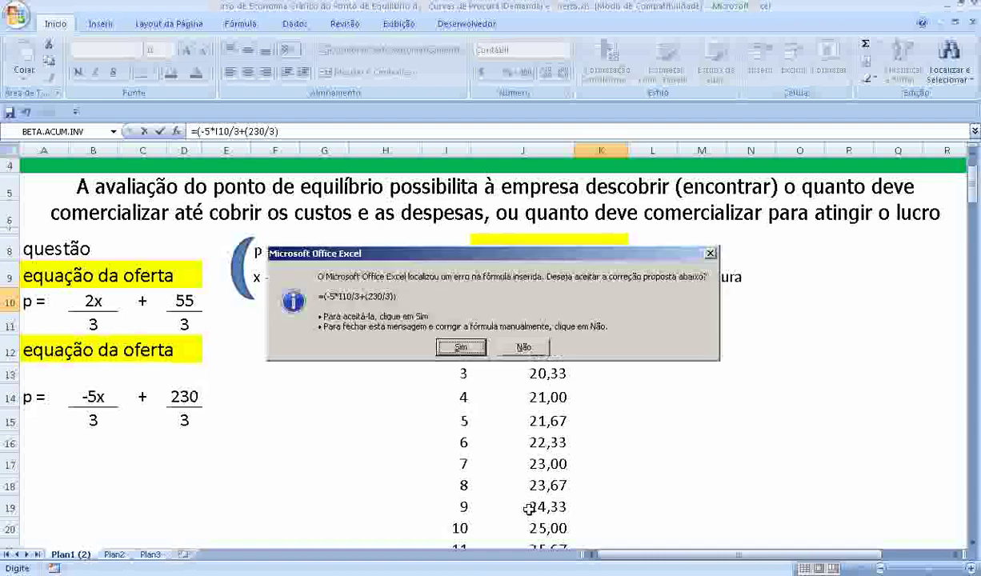
key("Return")
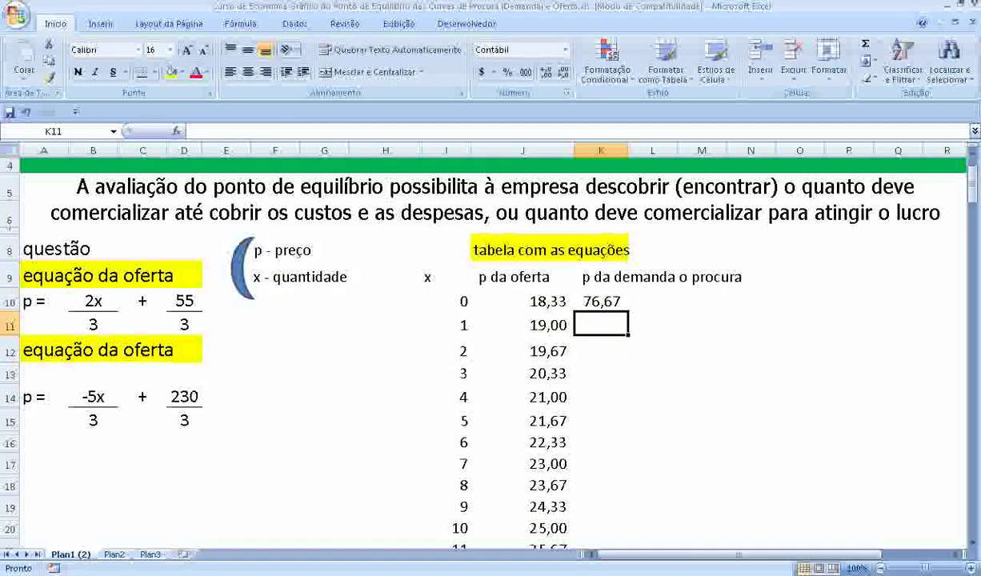
Restructure K10's formula as =(-5*I10/3)+(230/3), still returning 76,67
left_click(612, 309)
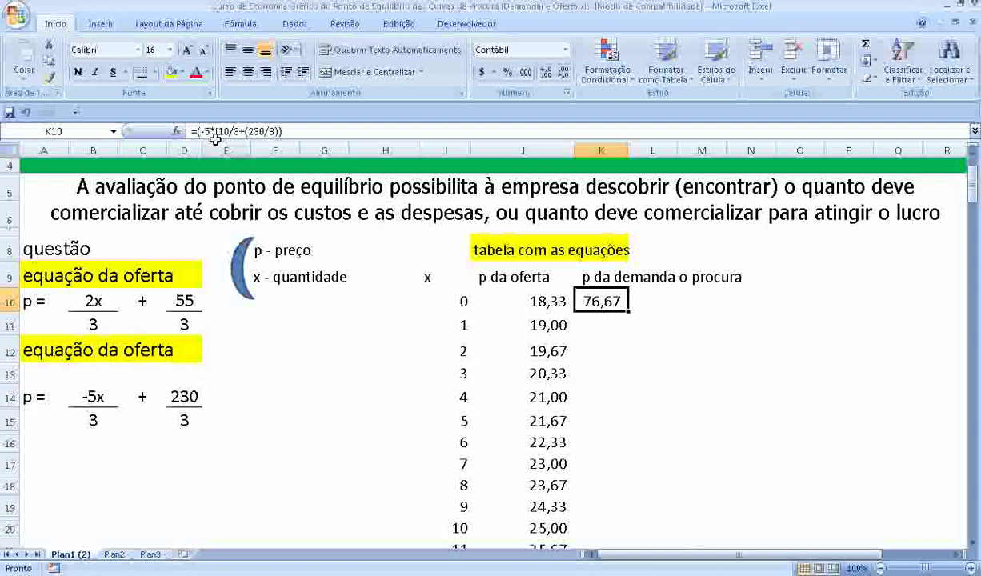
left_click(242, 130)
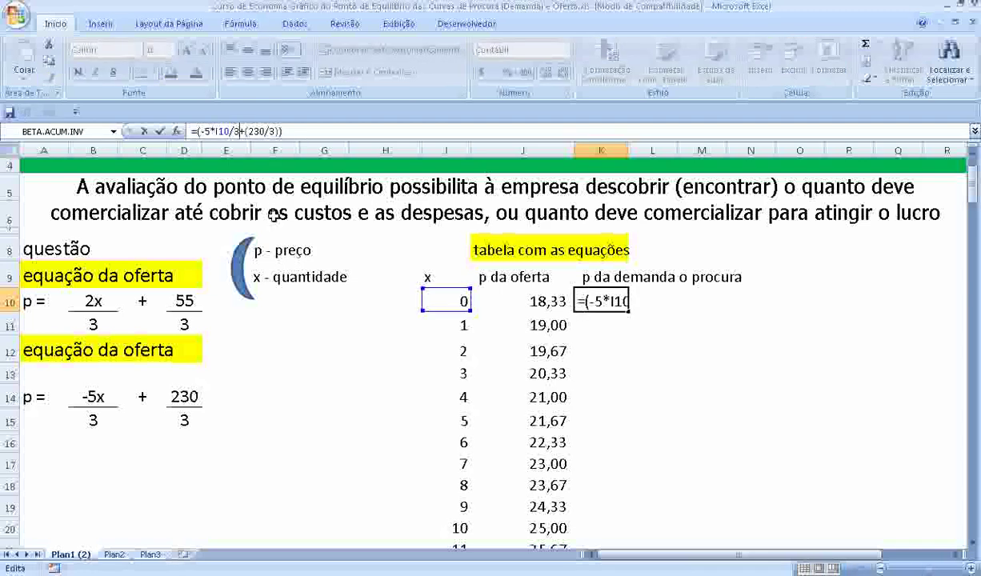
type(")")
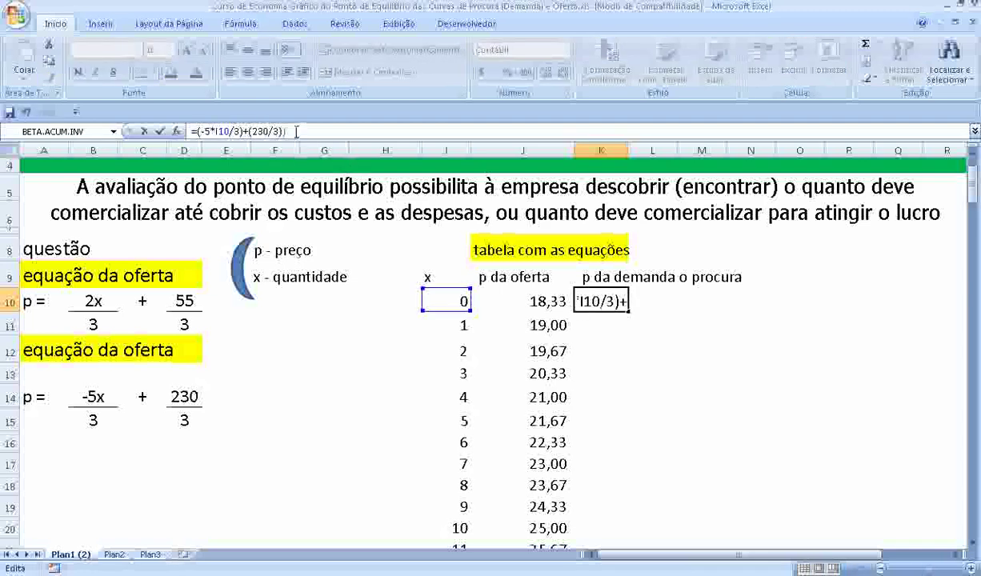
left_click(296, 132)
key("Return")
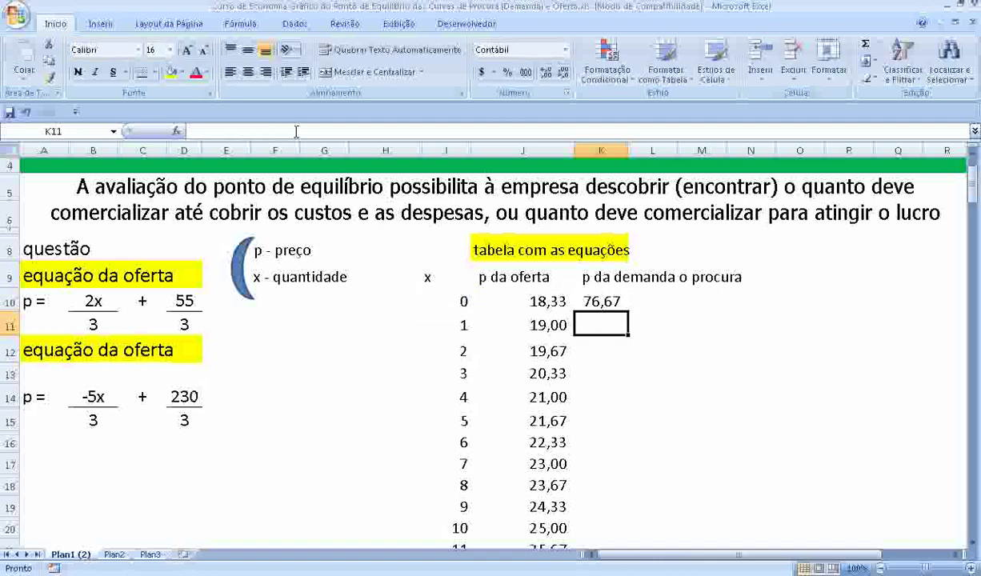
left_click(612, 302)
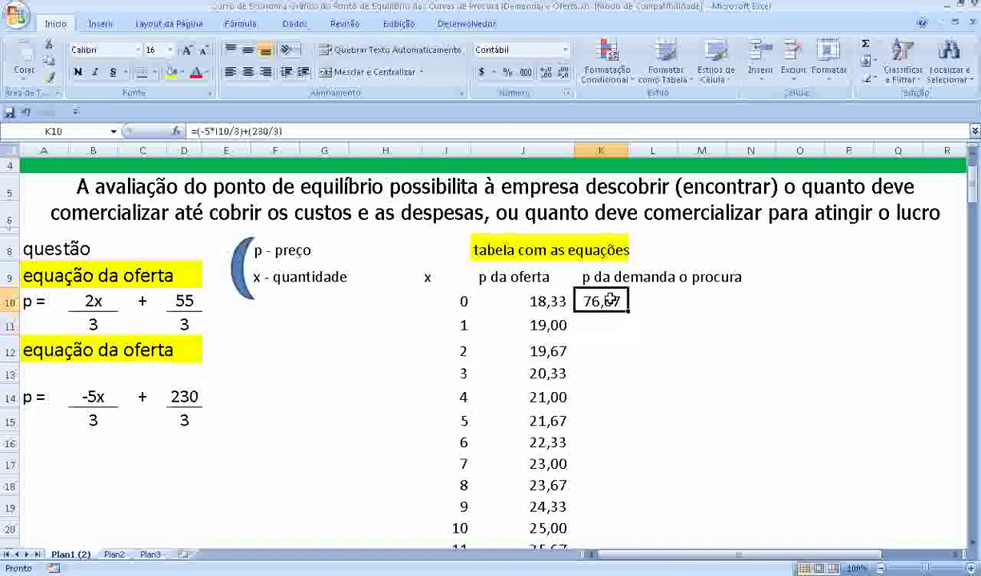
Fill K10's demand formula down to K60 and scroll through the table to check it
mouse_move(629, 312)
left_mouse_down()
mouse_move(605, 560)
mouse_move(607, 528)
left_mouse_up()
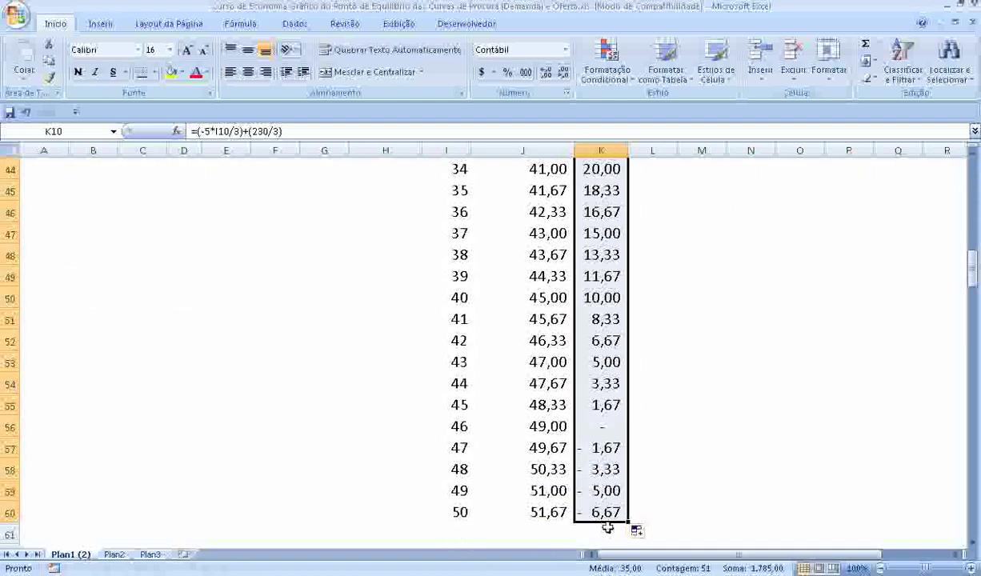
scroll(604, 510, "up", 6)
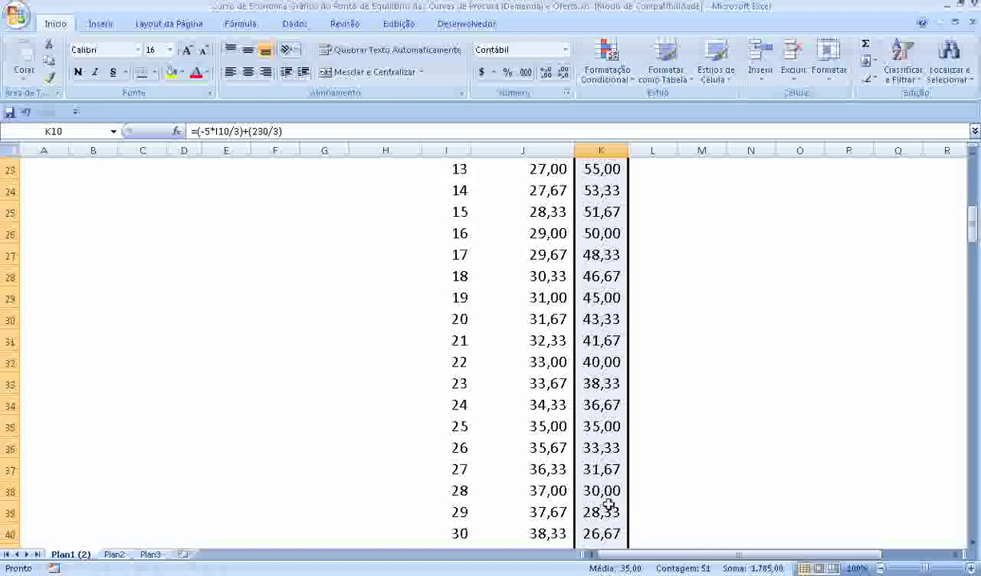
scroll(601, 499, "up", 7)
left_click(561, 293)
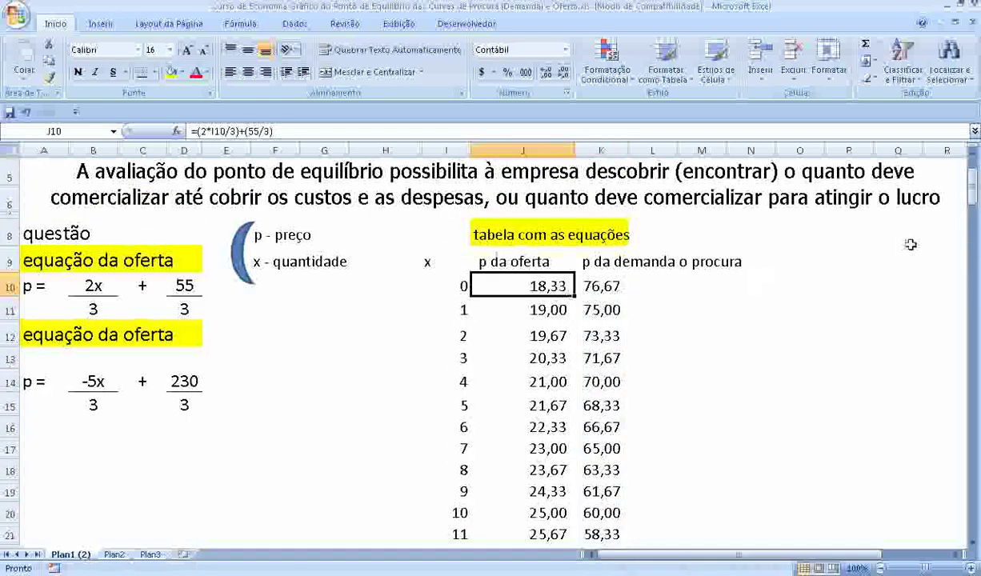
scroll(711, 148, "up", 1)
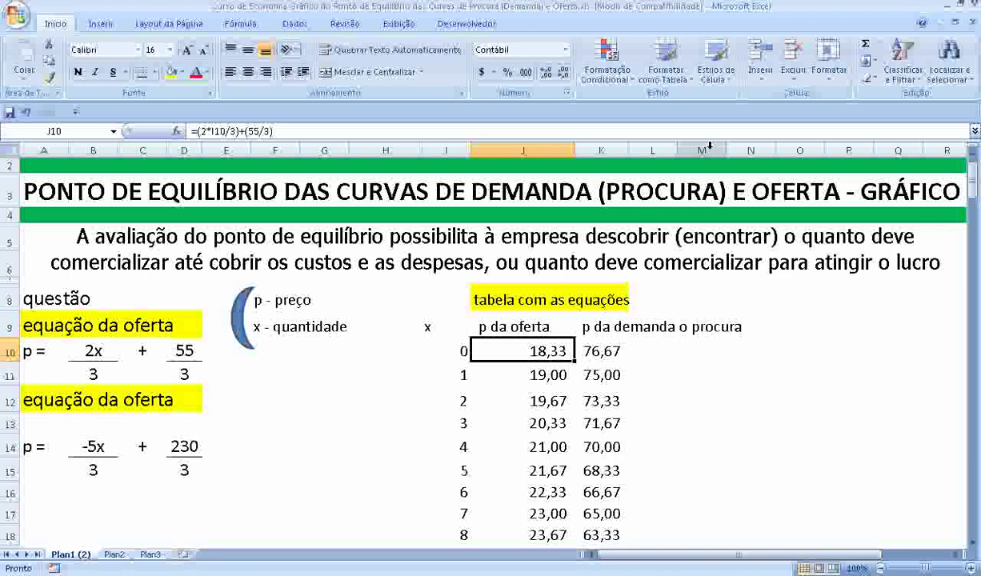
scroll(708, 146, "down", 2)
scroll(709, 146, "down", 2)
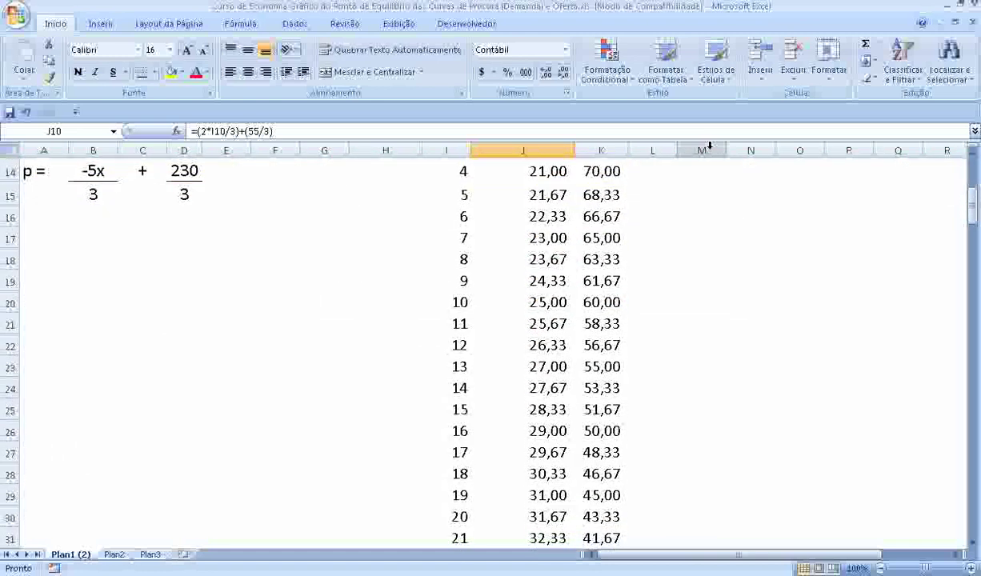
scroll(709, 146, "down", 1)
scroll(709, 146, "down", 2)
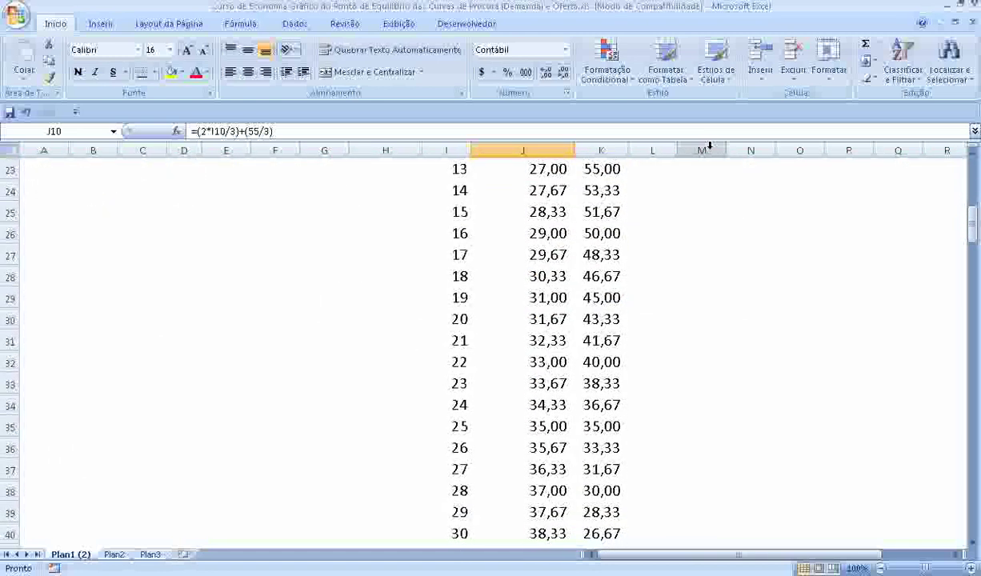
Highlight I35:K35, the x = 25 row where both prices are 35,00, in yellow
mouse_move(441, 431)
left_mouse_down()
mouse_move(517, 414)
mouse_move(600, 428)
left_mouse_up()
left_click(552, 429)
key("Right")
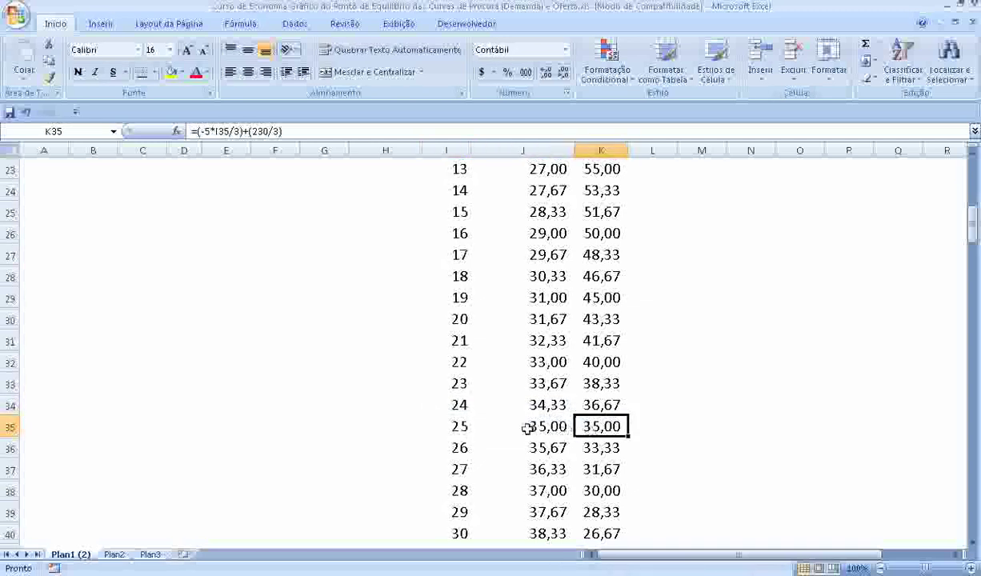
left_click_drag(439, 428, 600, 427)
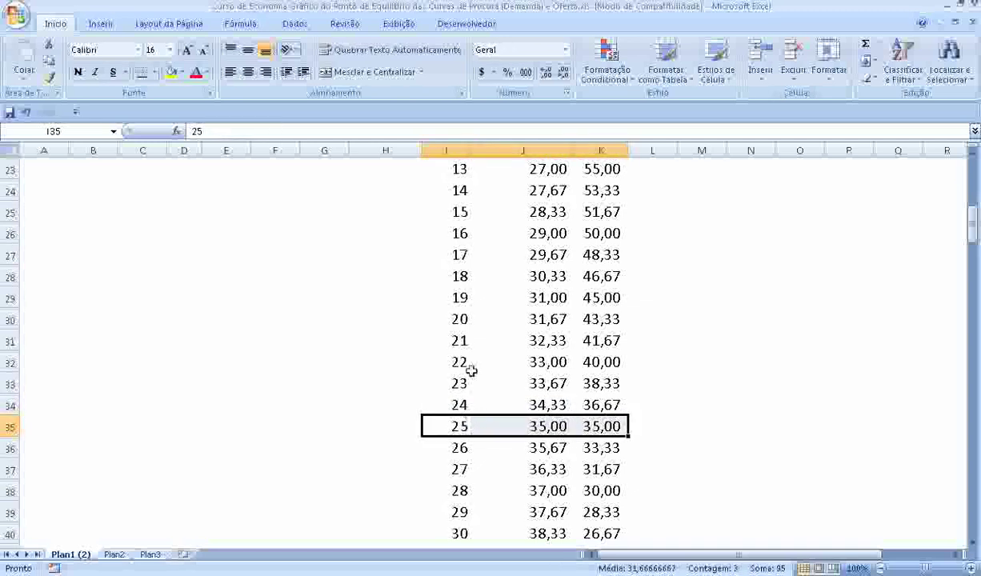
left_click(170, 72)
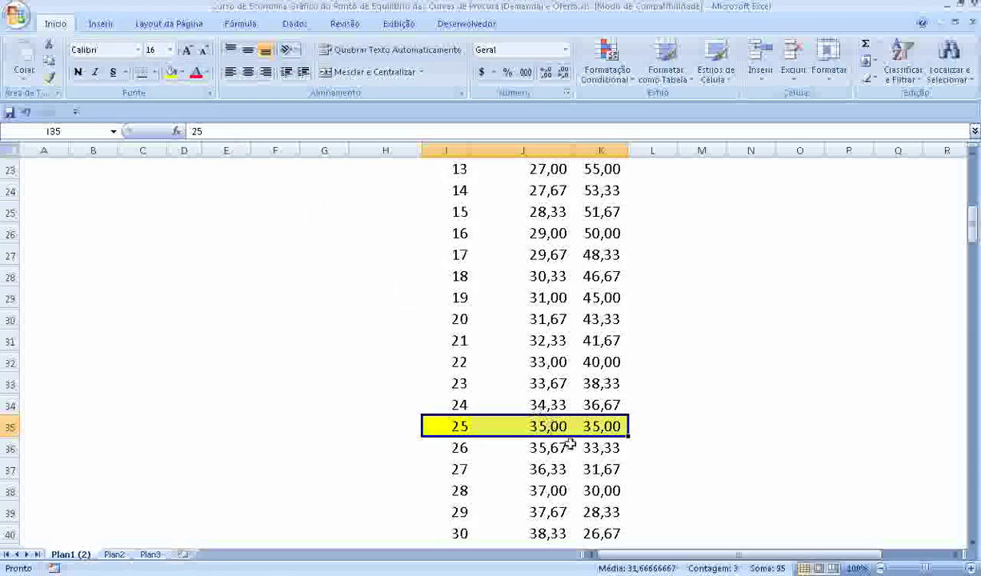
scroll(586, 445, "up", 3)
scroll(587, 445, "up", 3)
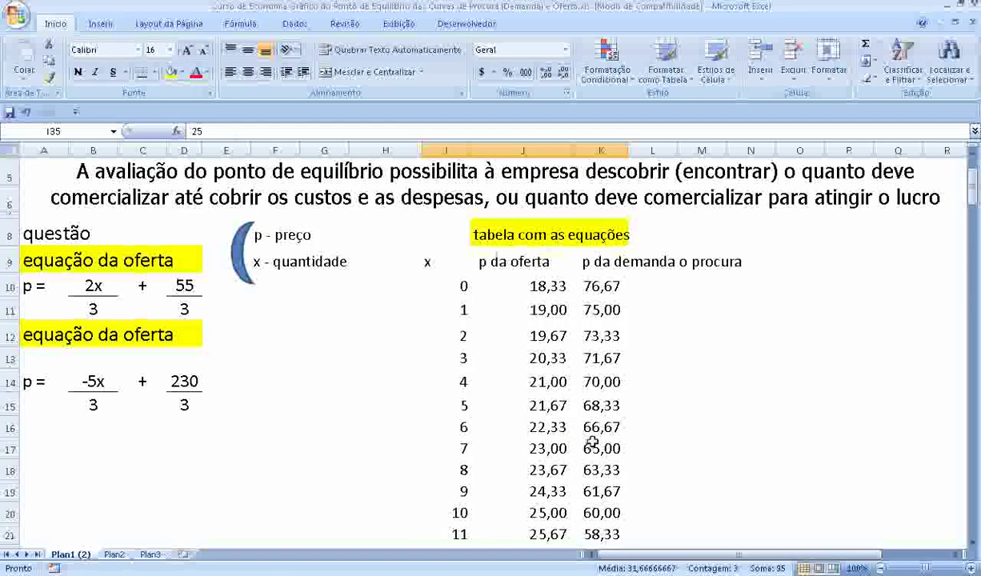
Select the x, supply and demand table I9:K60 and insert the first 2D line chart from Inserir > Linhas
left_click(444, 262)
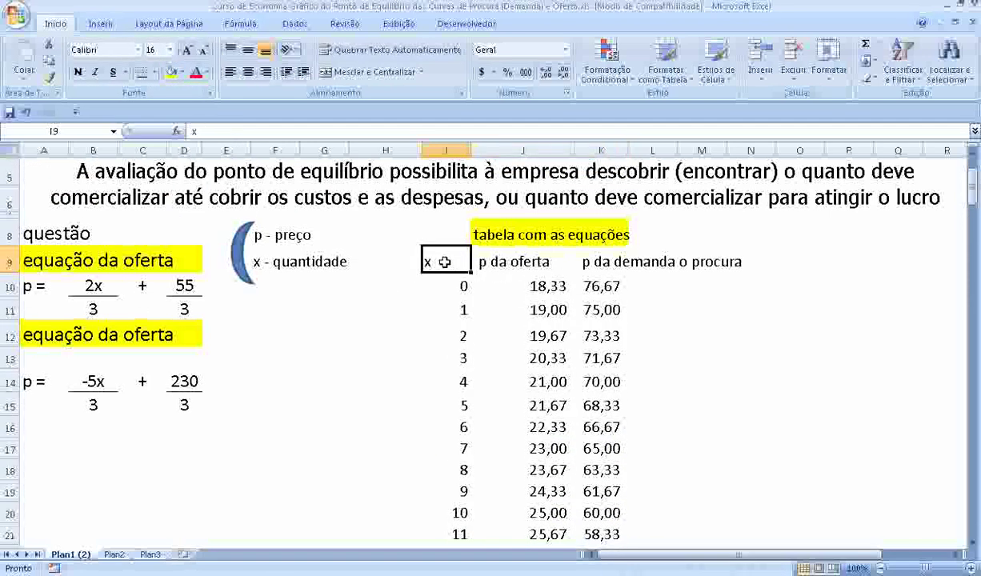
mouse_move(432, 264)
left_mouse_down()
mouse_move(589, 294)
mouse_move(630, 521)
mouse_move(618, 523)
left_mouse_up()
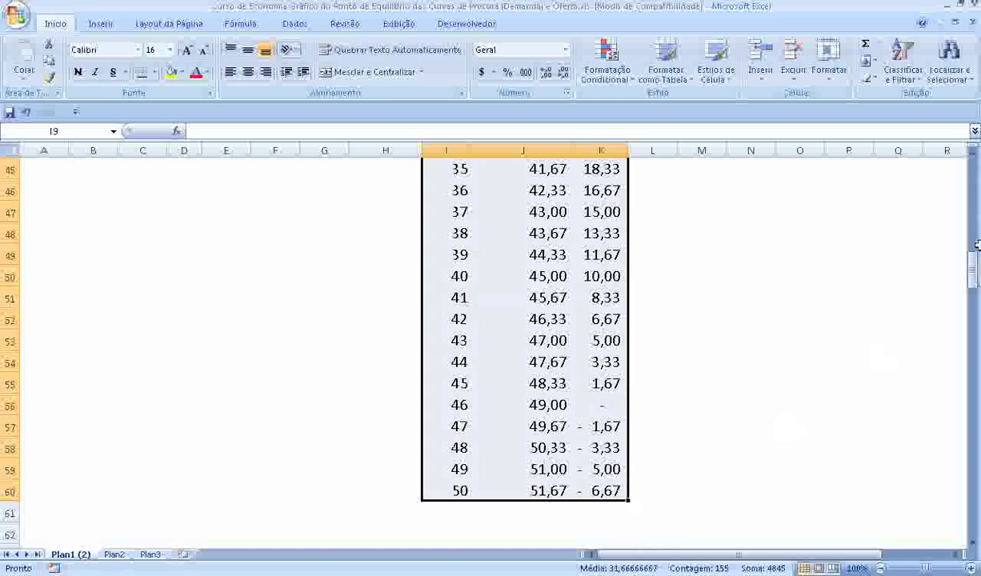
left_click_drag(971, 264, 970, 168)
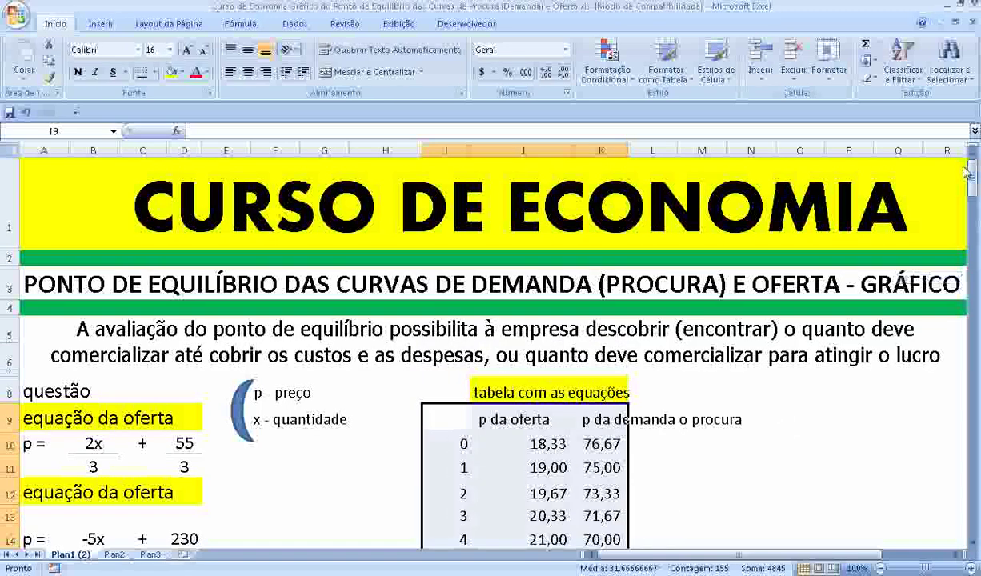
left_click(100, 23)
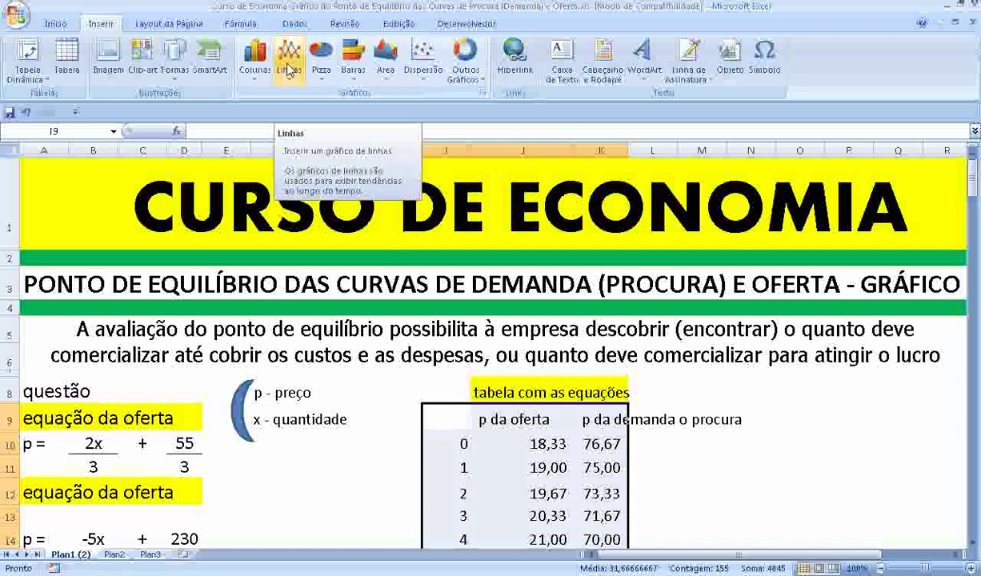
left_click(289, 69)
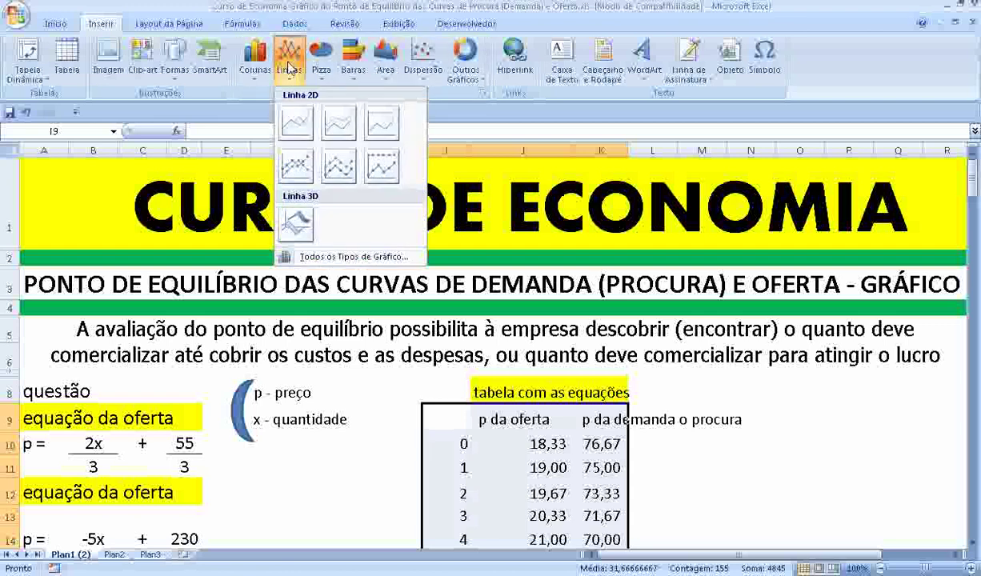
left_click(295, 125)
Shift the new line chart down and right to sit beside the supply and demand price columns
scroll(543, 281, "down", 3)
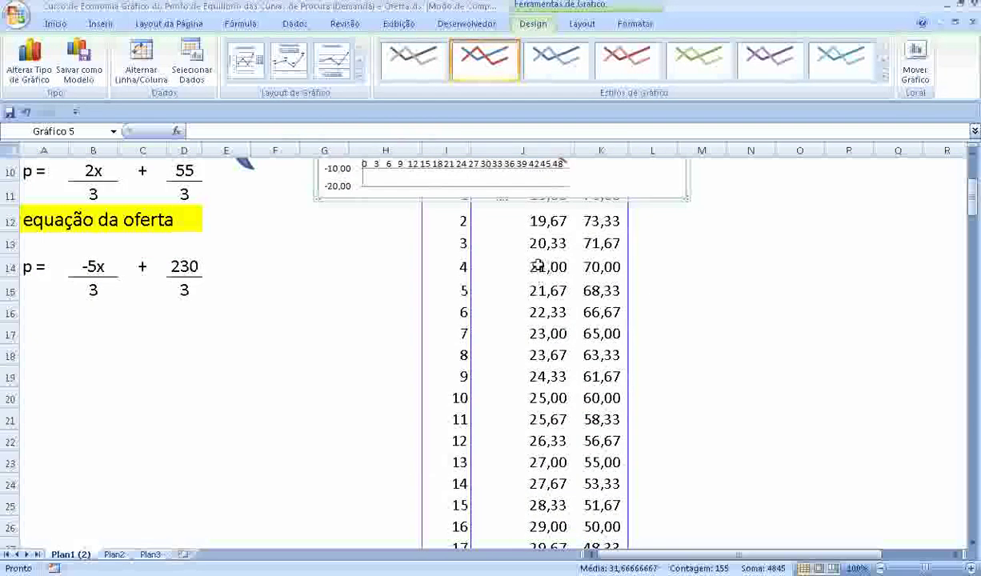
scroll(540, 256, "up", 2)
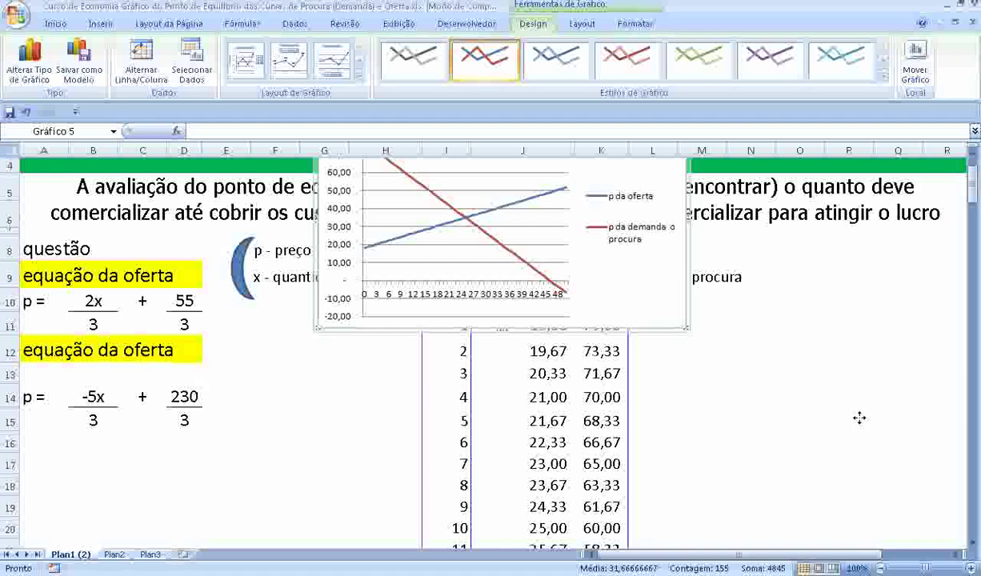
left_click_drag(858, 418, 856, 424)
scroll(854, 419, "down", 1)
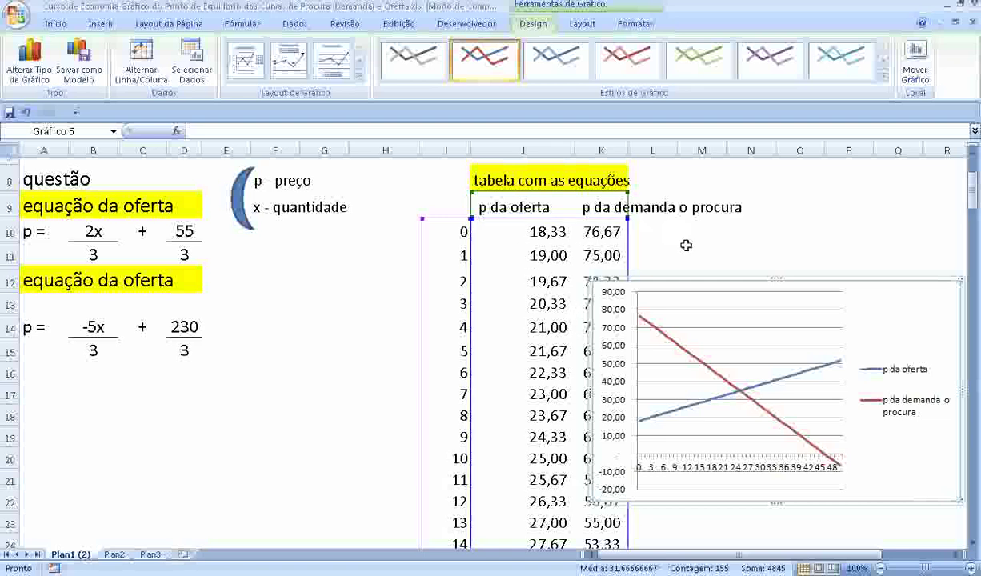
Add the missing 'u' so the K9 header reads 'p da demanda ou procura'
left_click(593, 207)
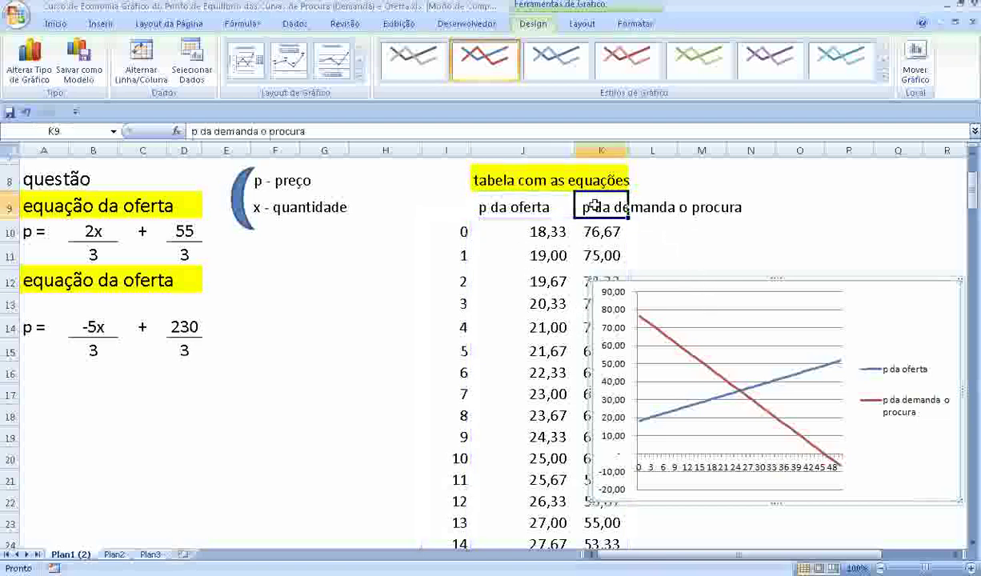
left_click(264, 131)
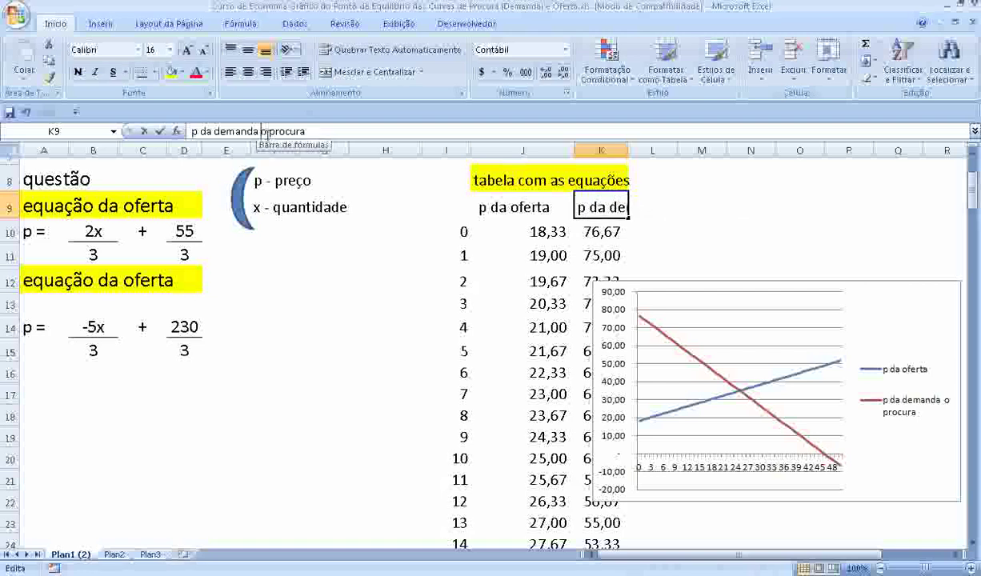
type("u")
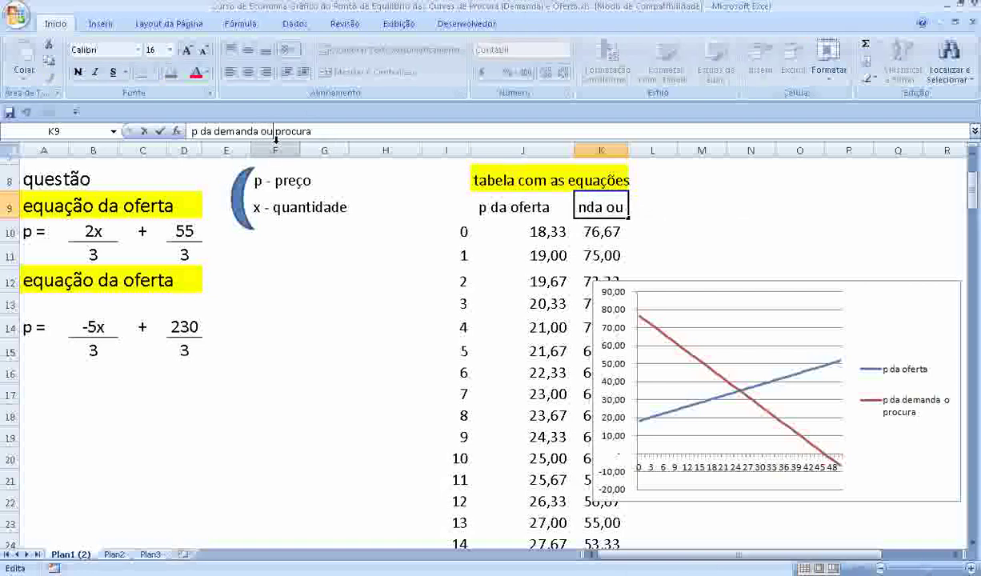
key("Return")
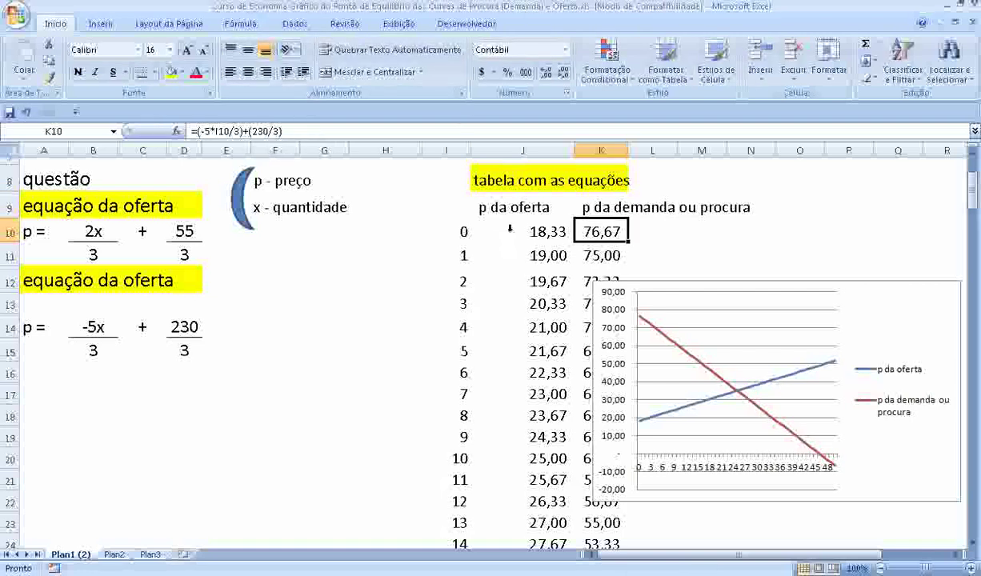
mouse_move(500, 231)
left_mouse_down()
mouse_move(592, 306)
mouse_move(560, 412)
left_mouse_up()
left_click(868, 306)
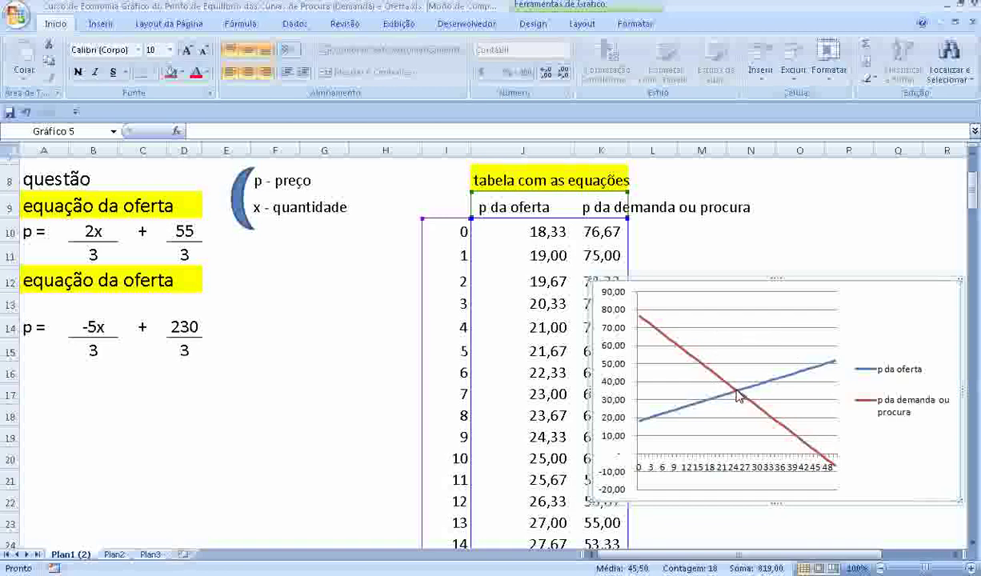
scroll(737, 395, "up", 1)
scroll(731, 389, "up", 2)
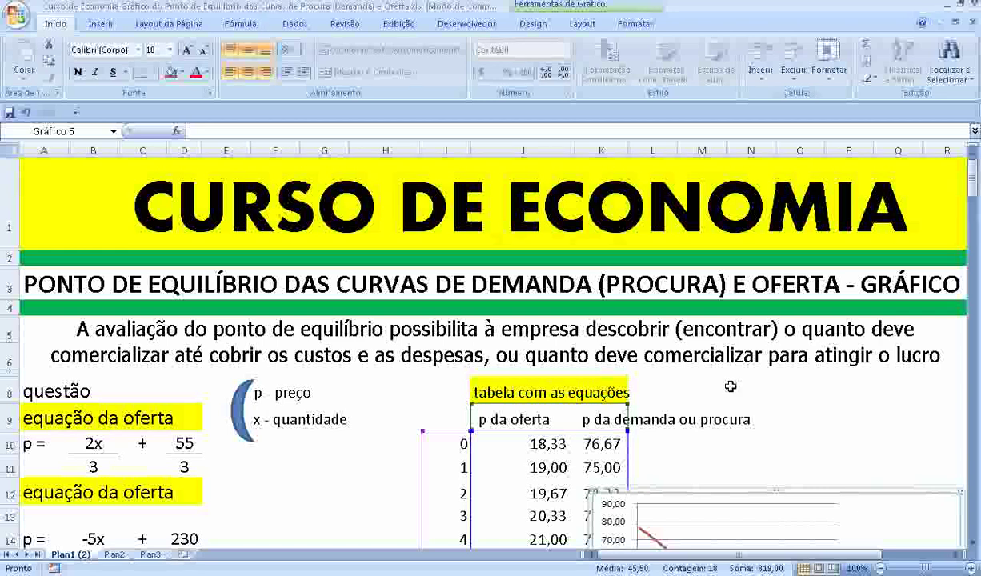